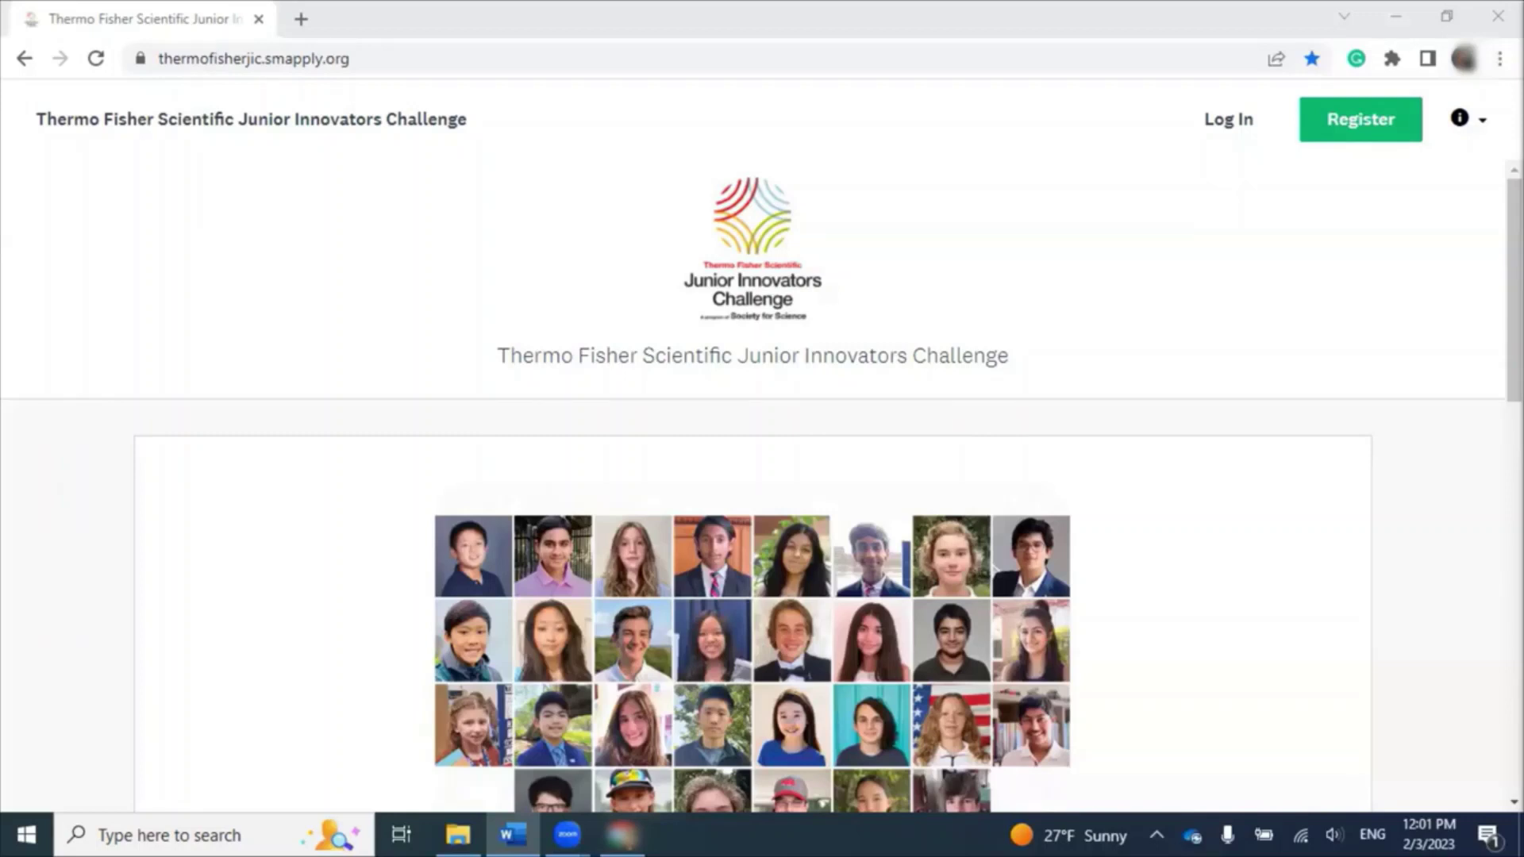
click(1060, 268)
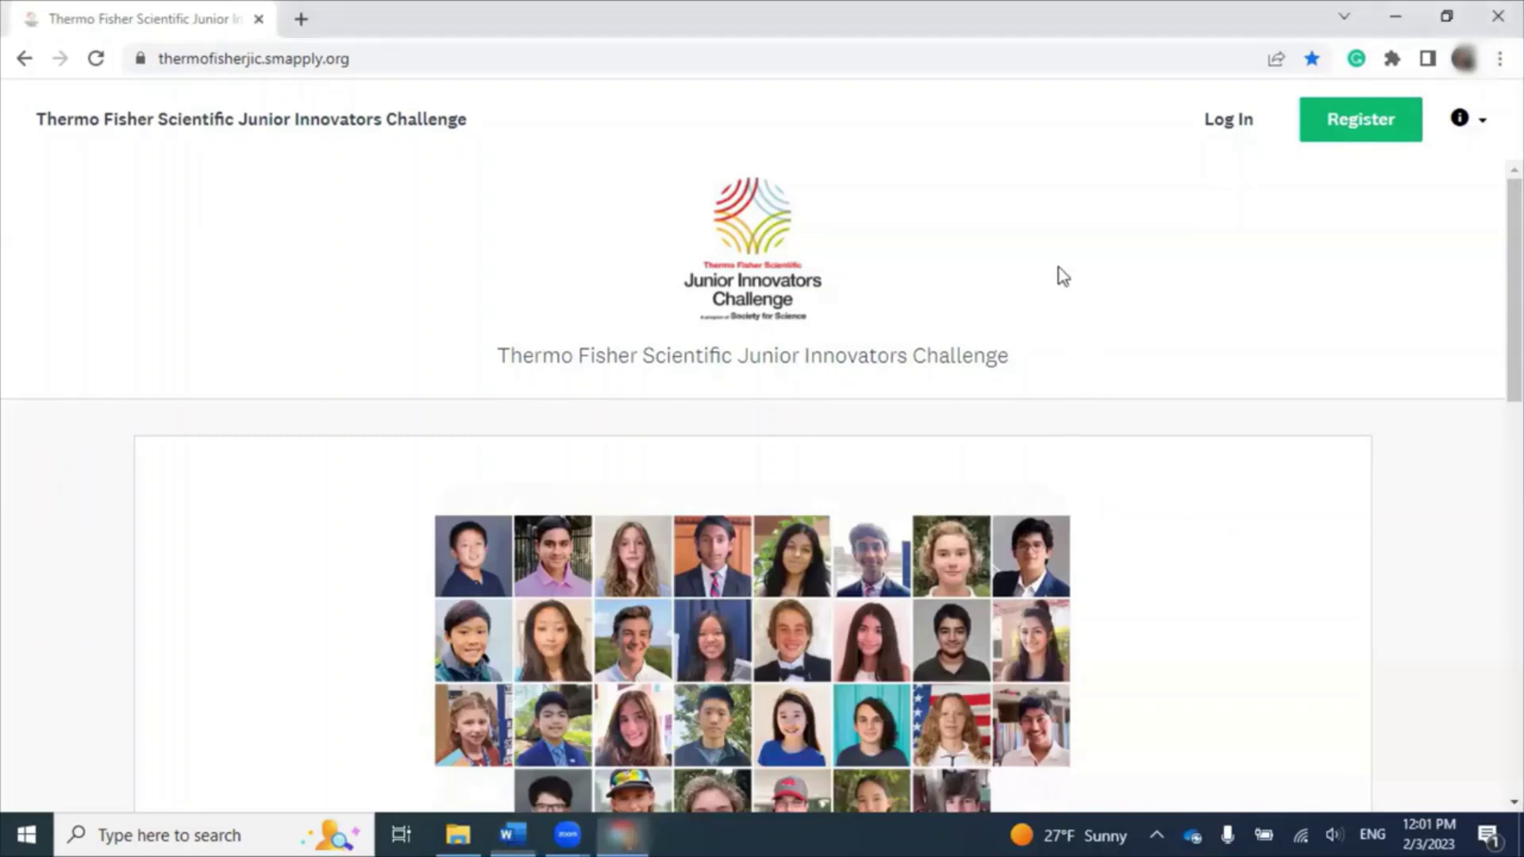
click(214, 64)
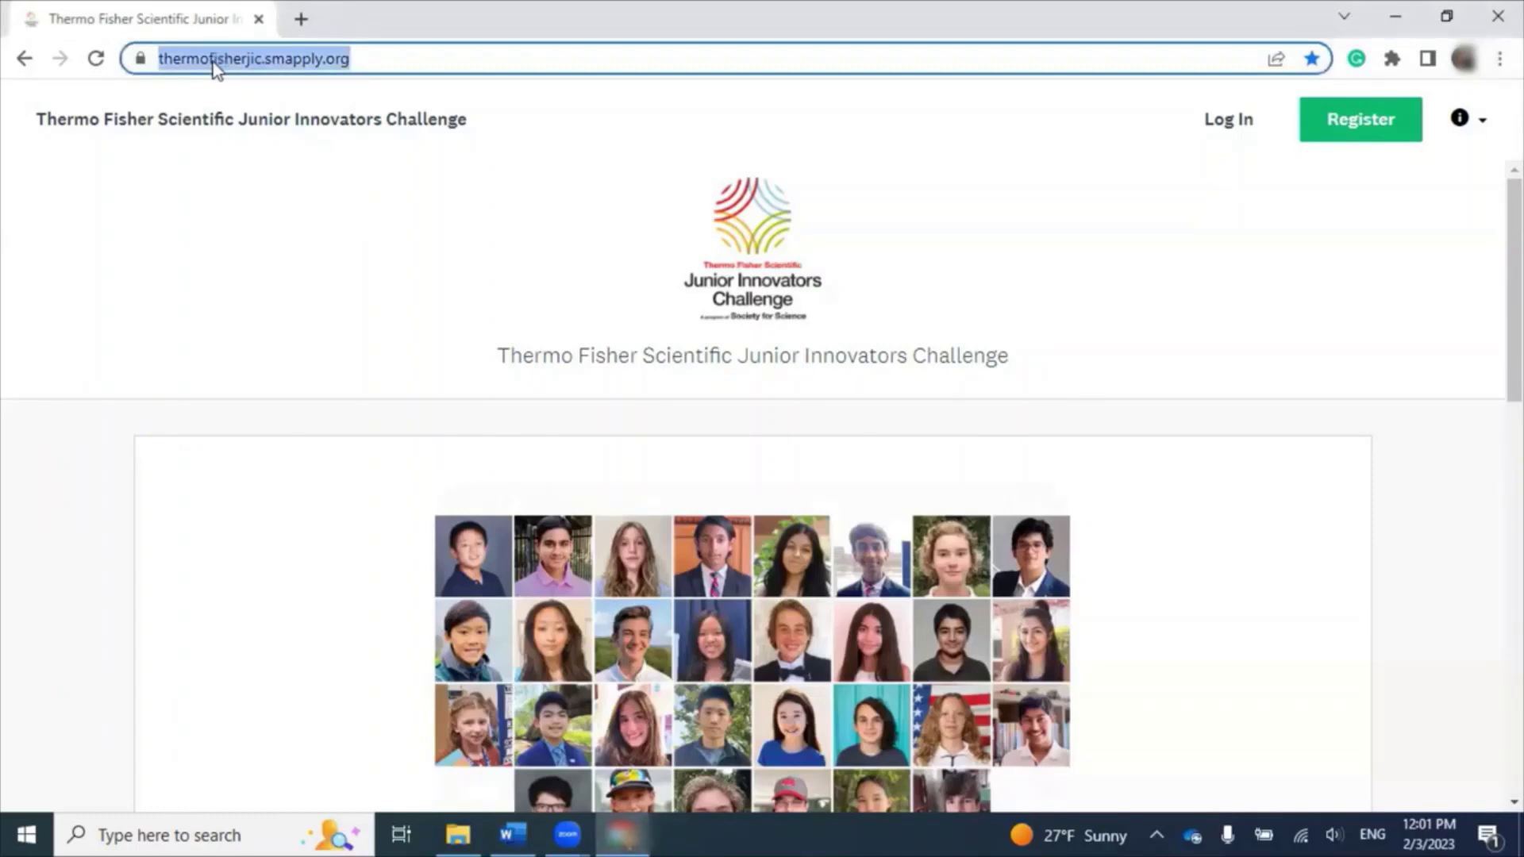
scroll(251, 340, down, 7)
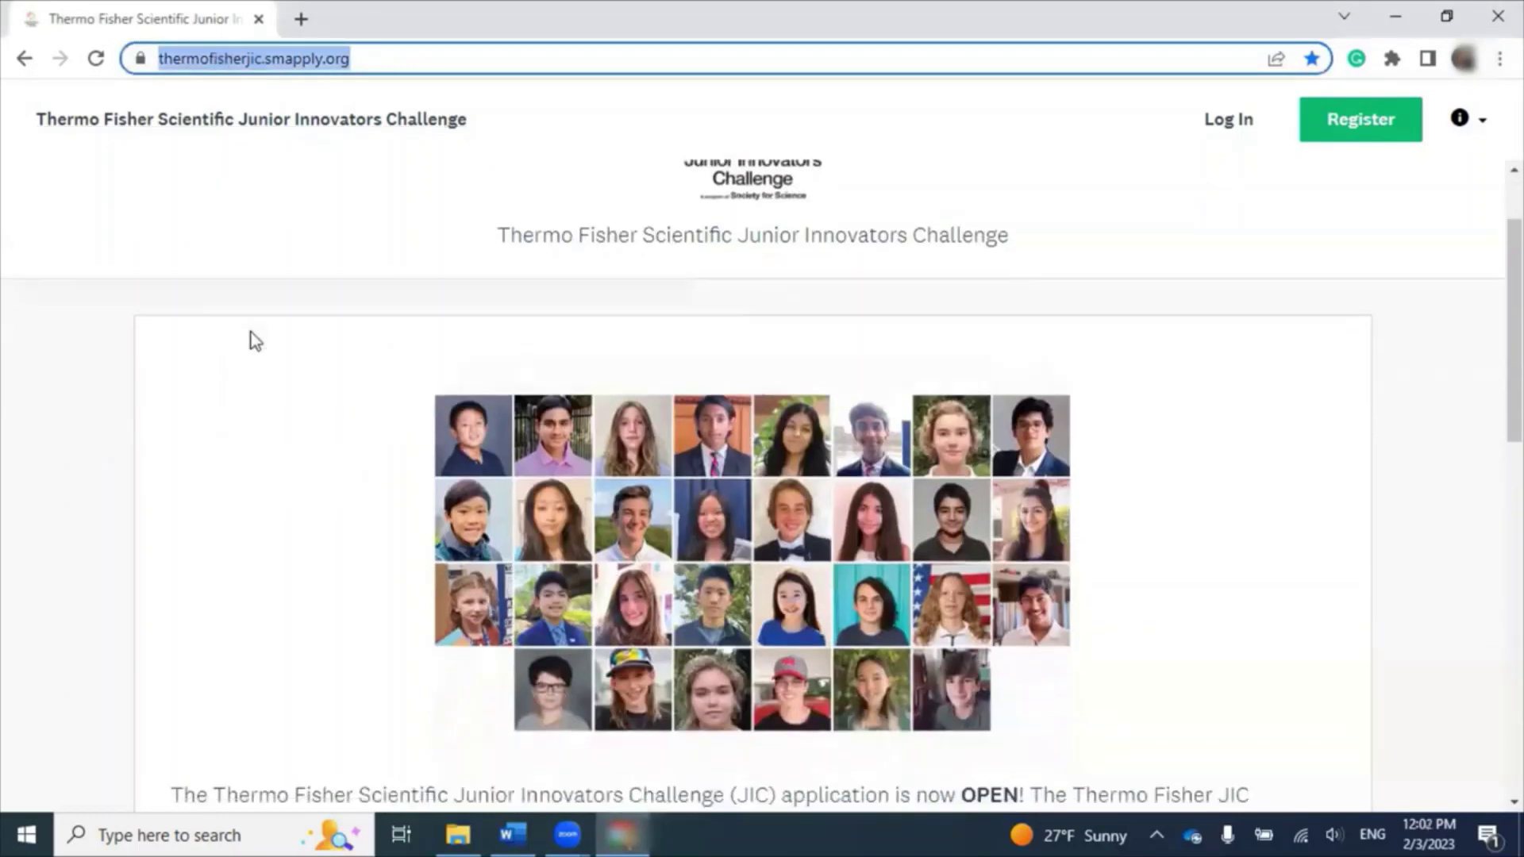
scroll(251, 340, down, 7)
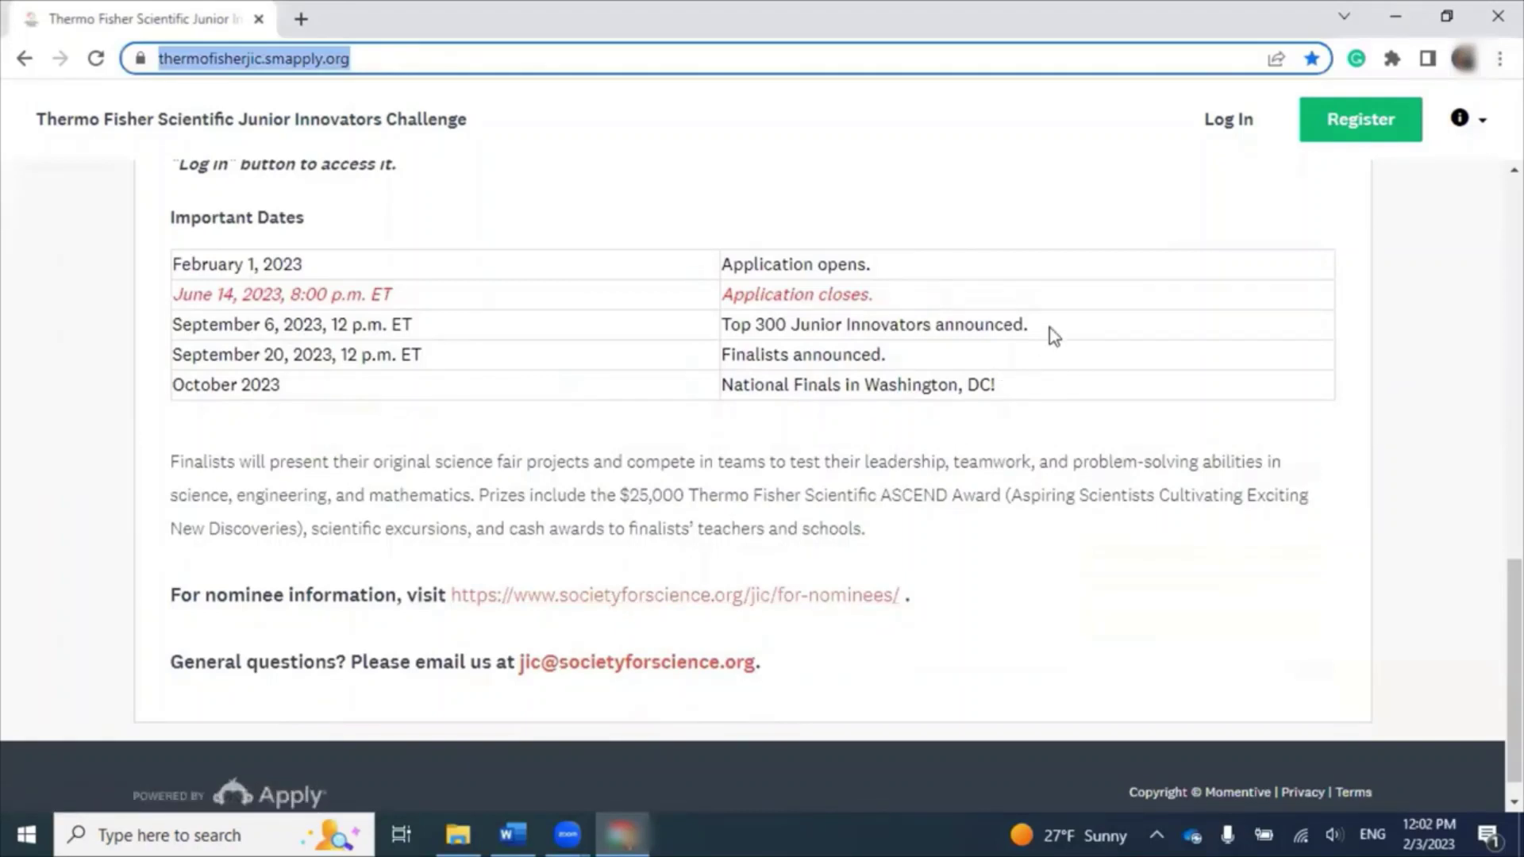
Open the Register form and work through the new applicant account fields
click(1370, 112)
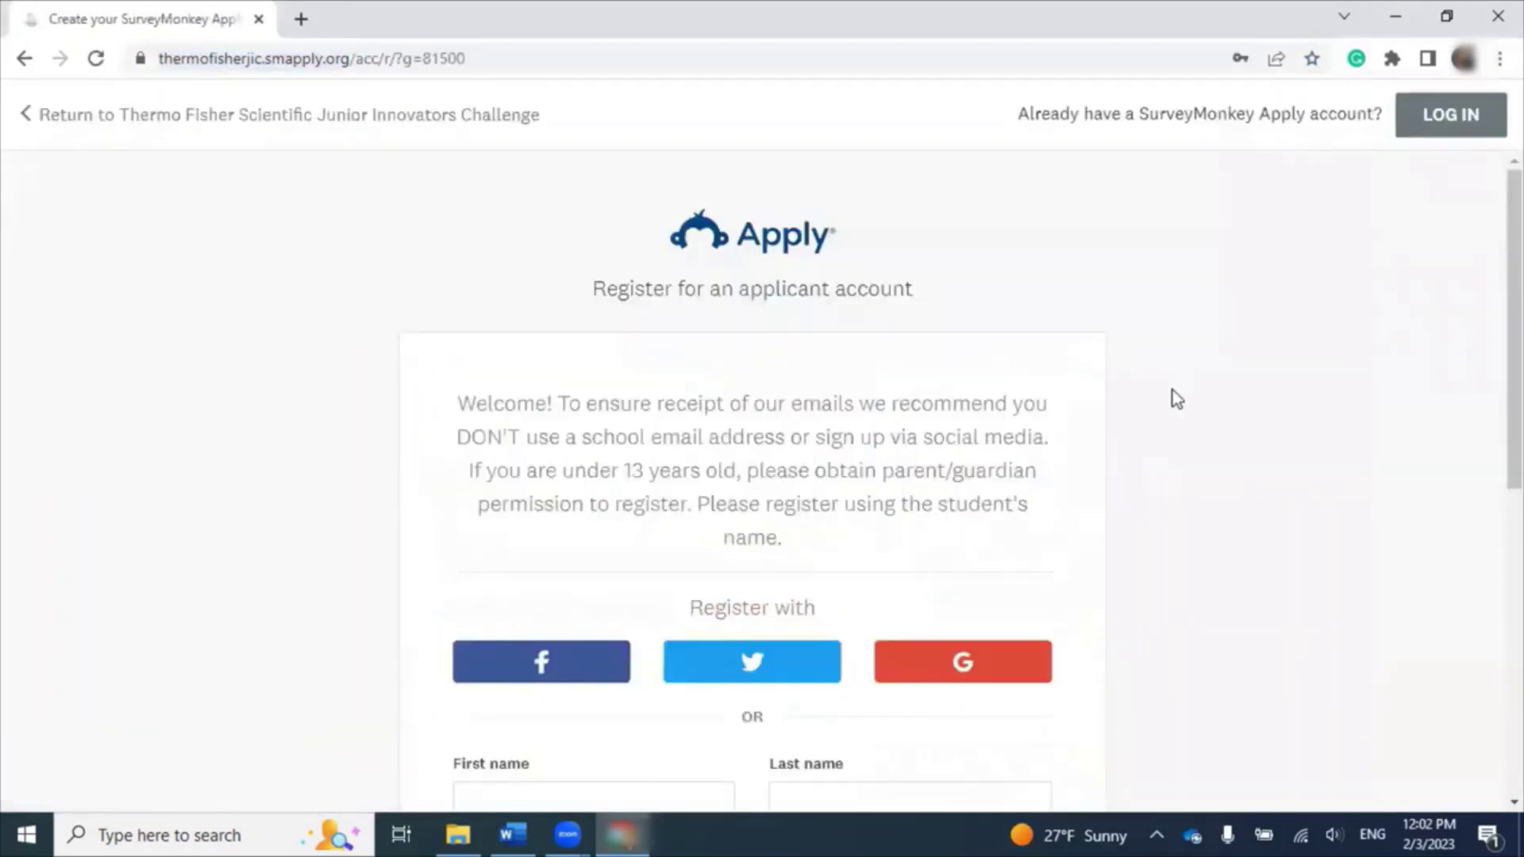
scroll(1164, 361, down, 3)
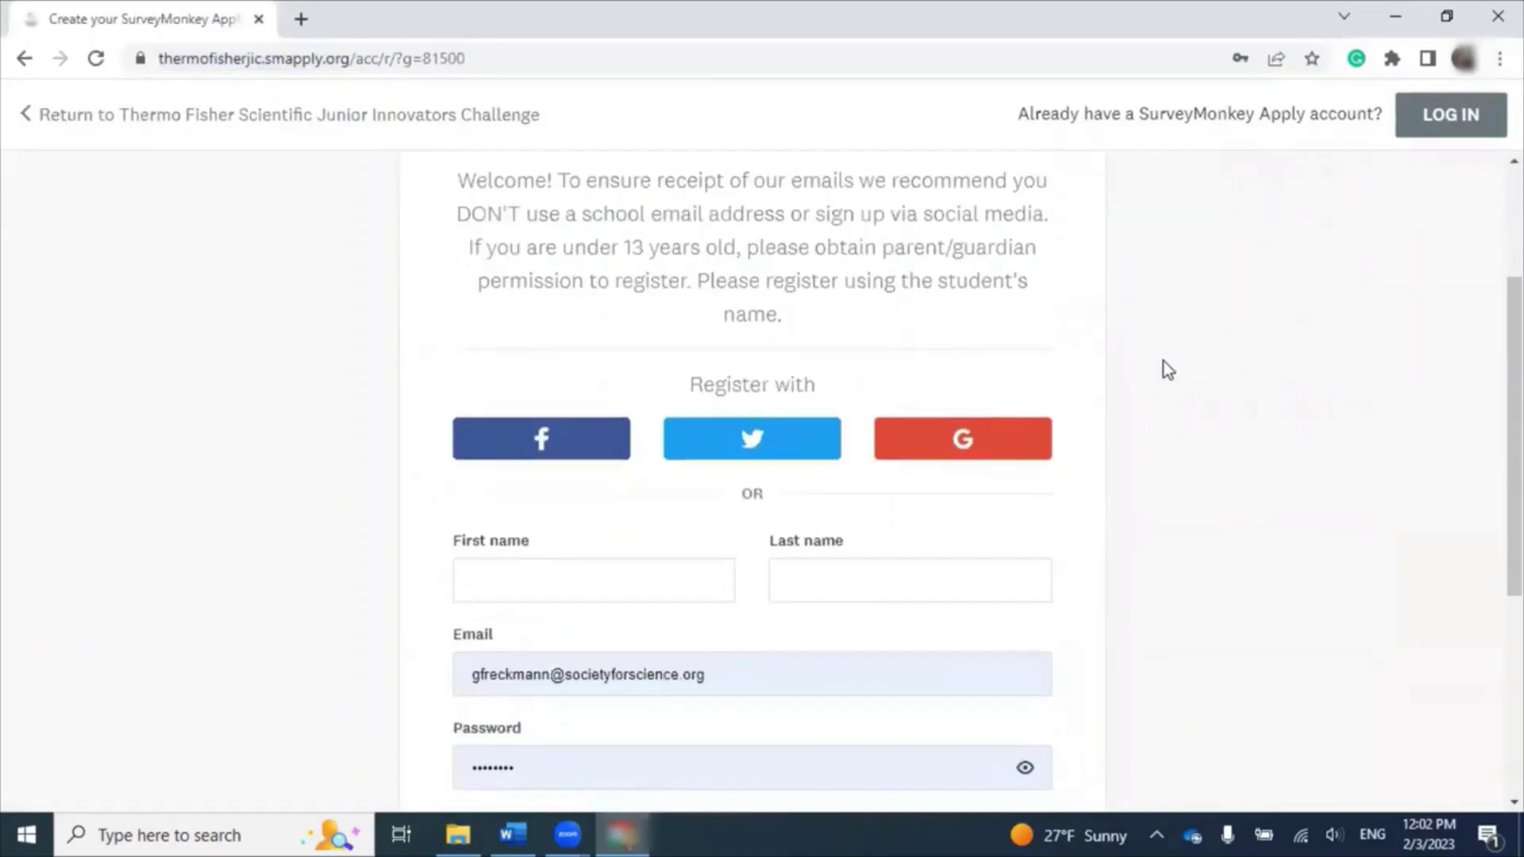
scroll(860, 575, down, 3)
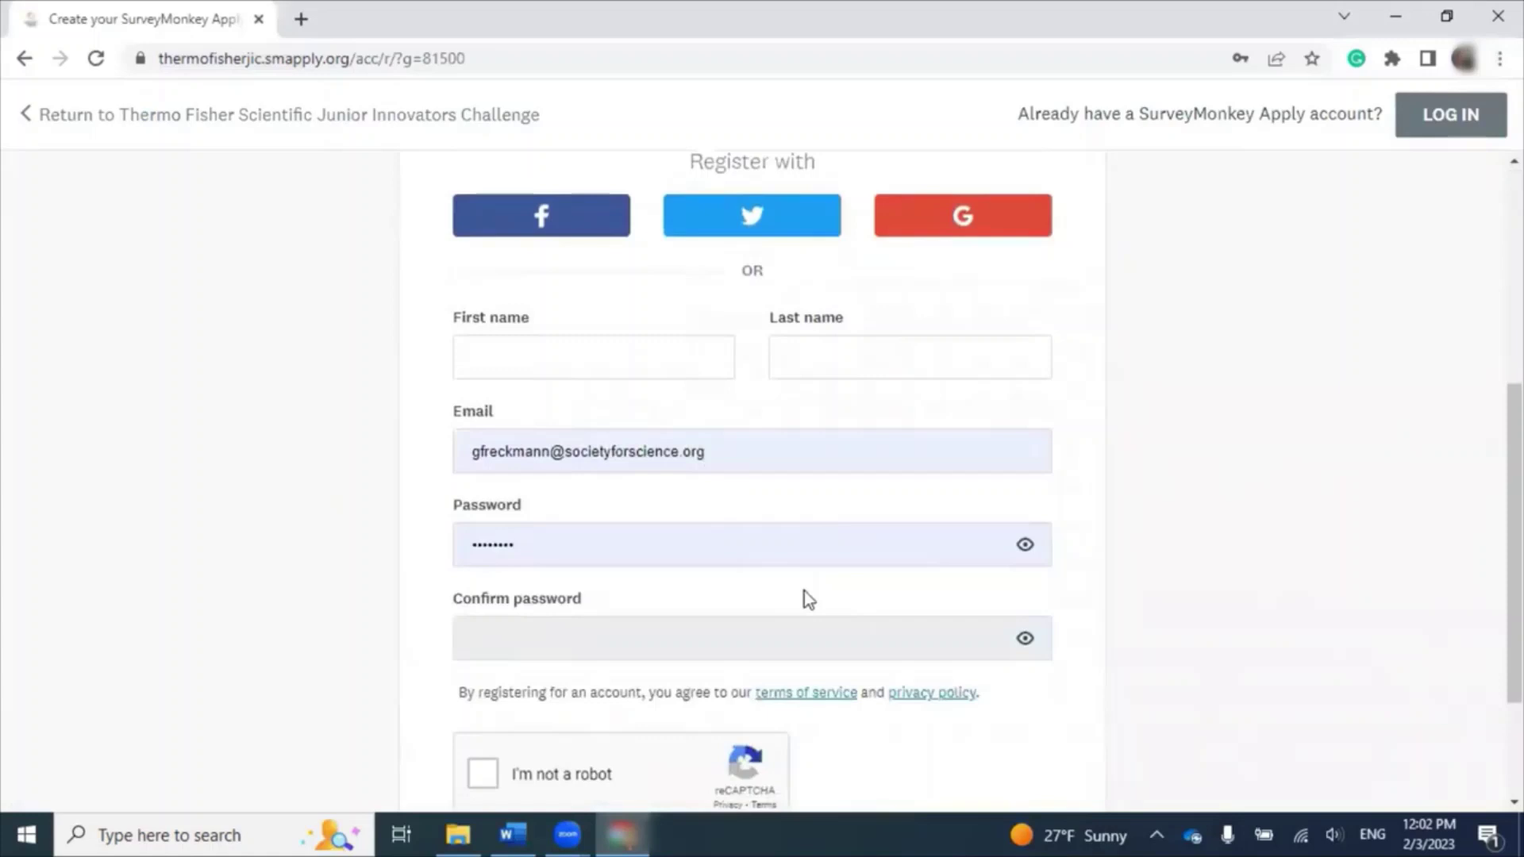
scroll(830, 632, up, 4)
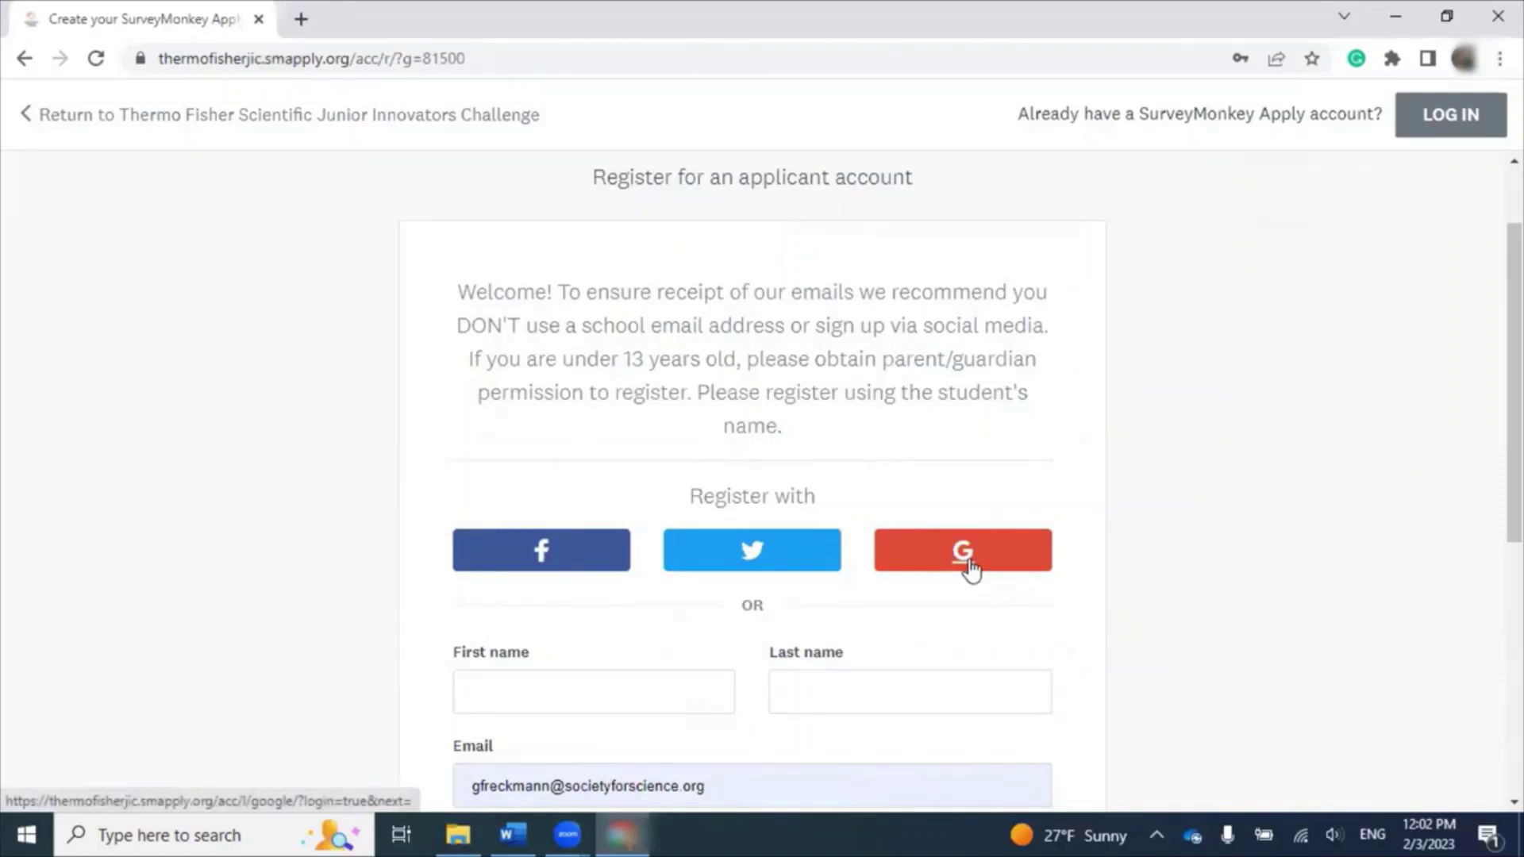
scroll(965, 564, down, 4)
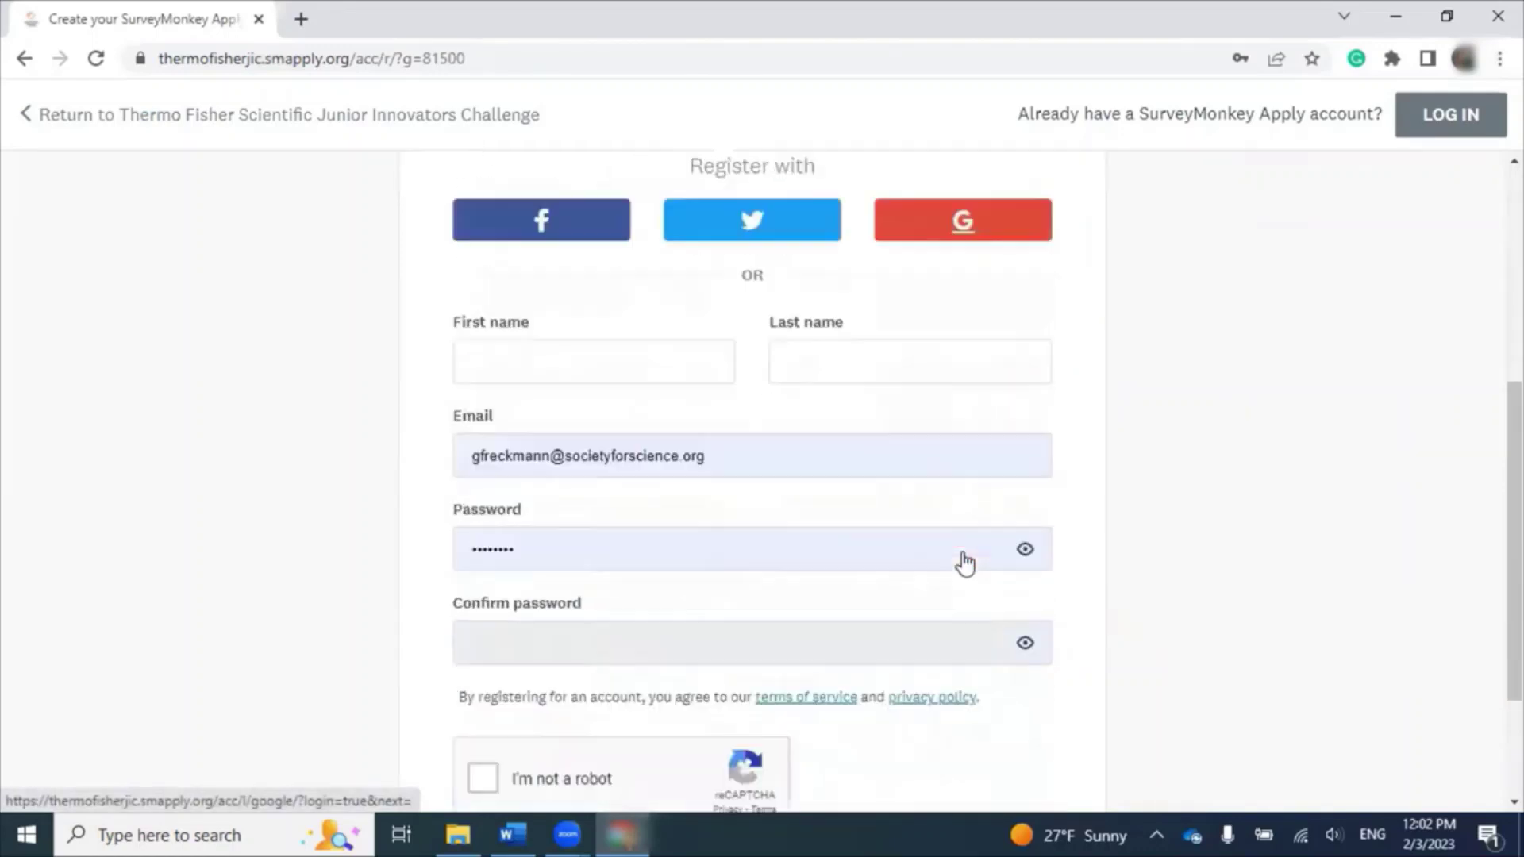
scroll(965, 564, down, 3)
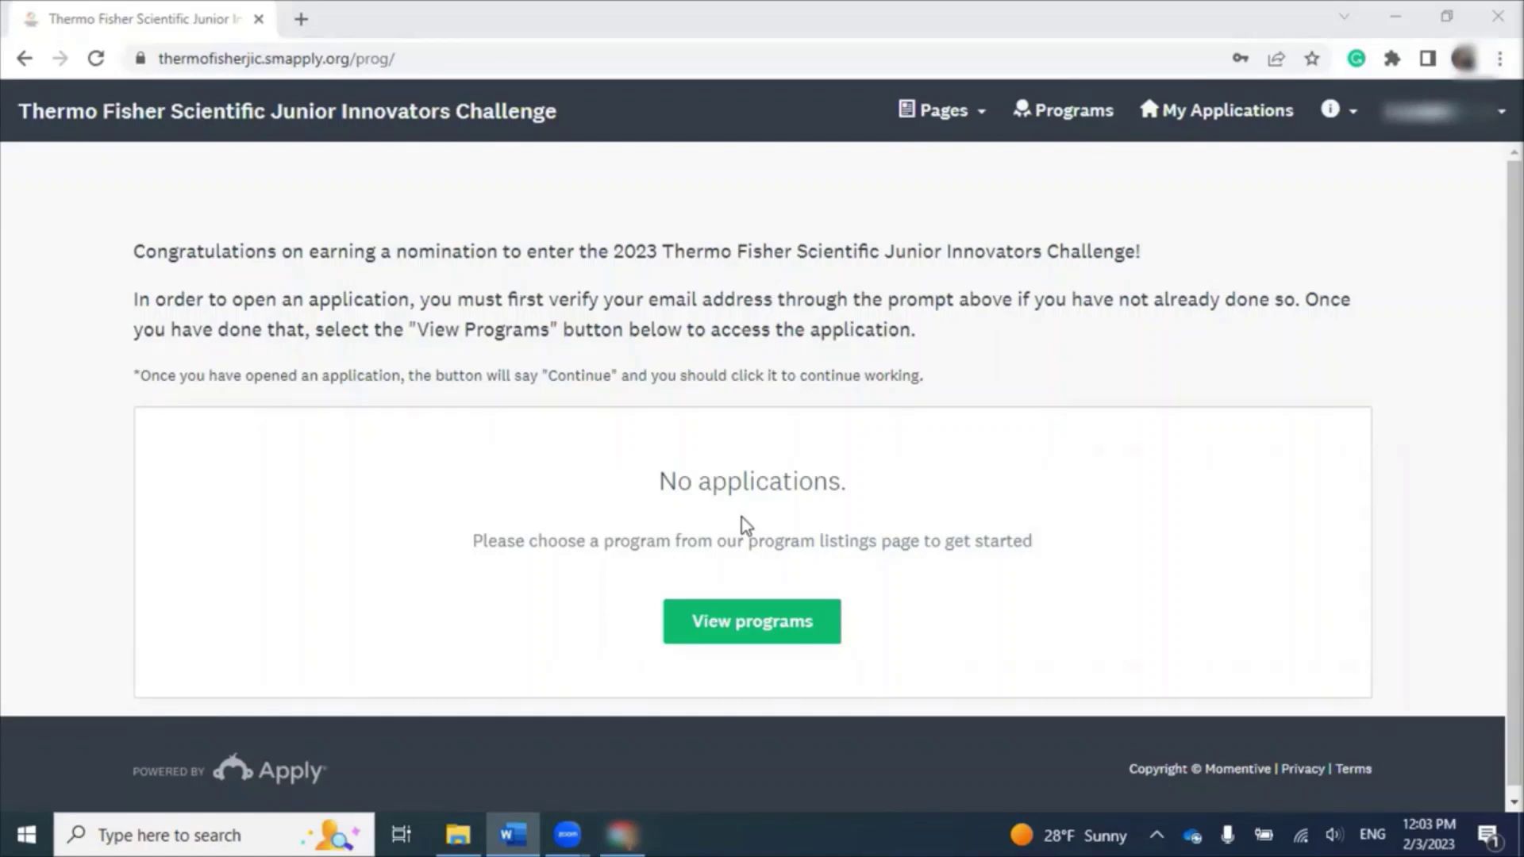
Browse the available programs and open the Junior Innovators Challenge 2023 Application details
click(764, 624)
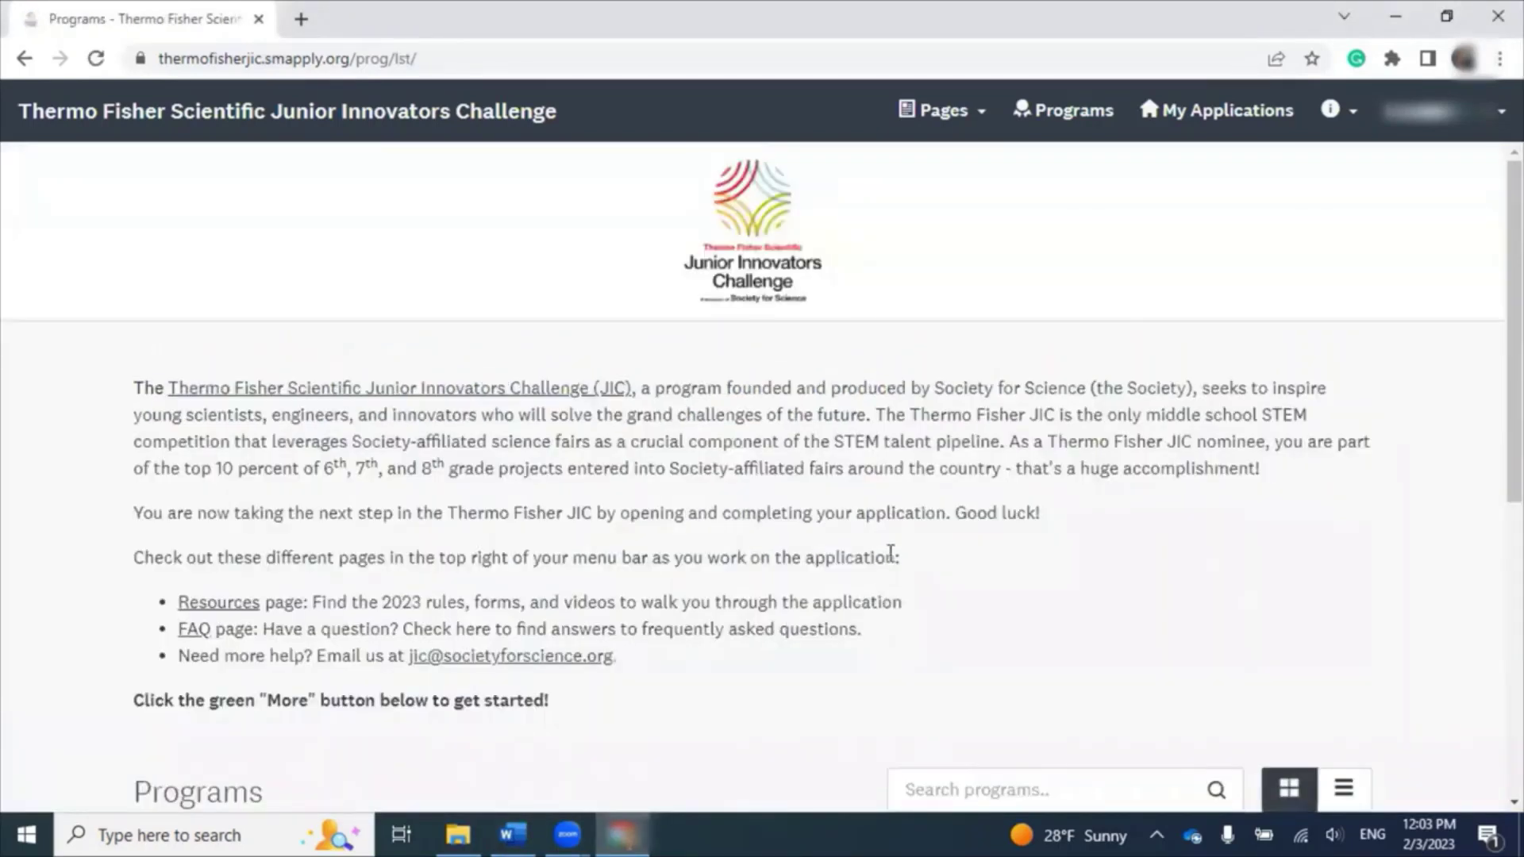
scroll(773, 546, down, 3)
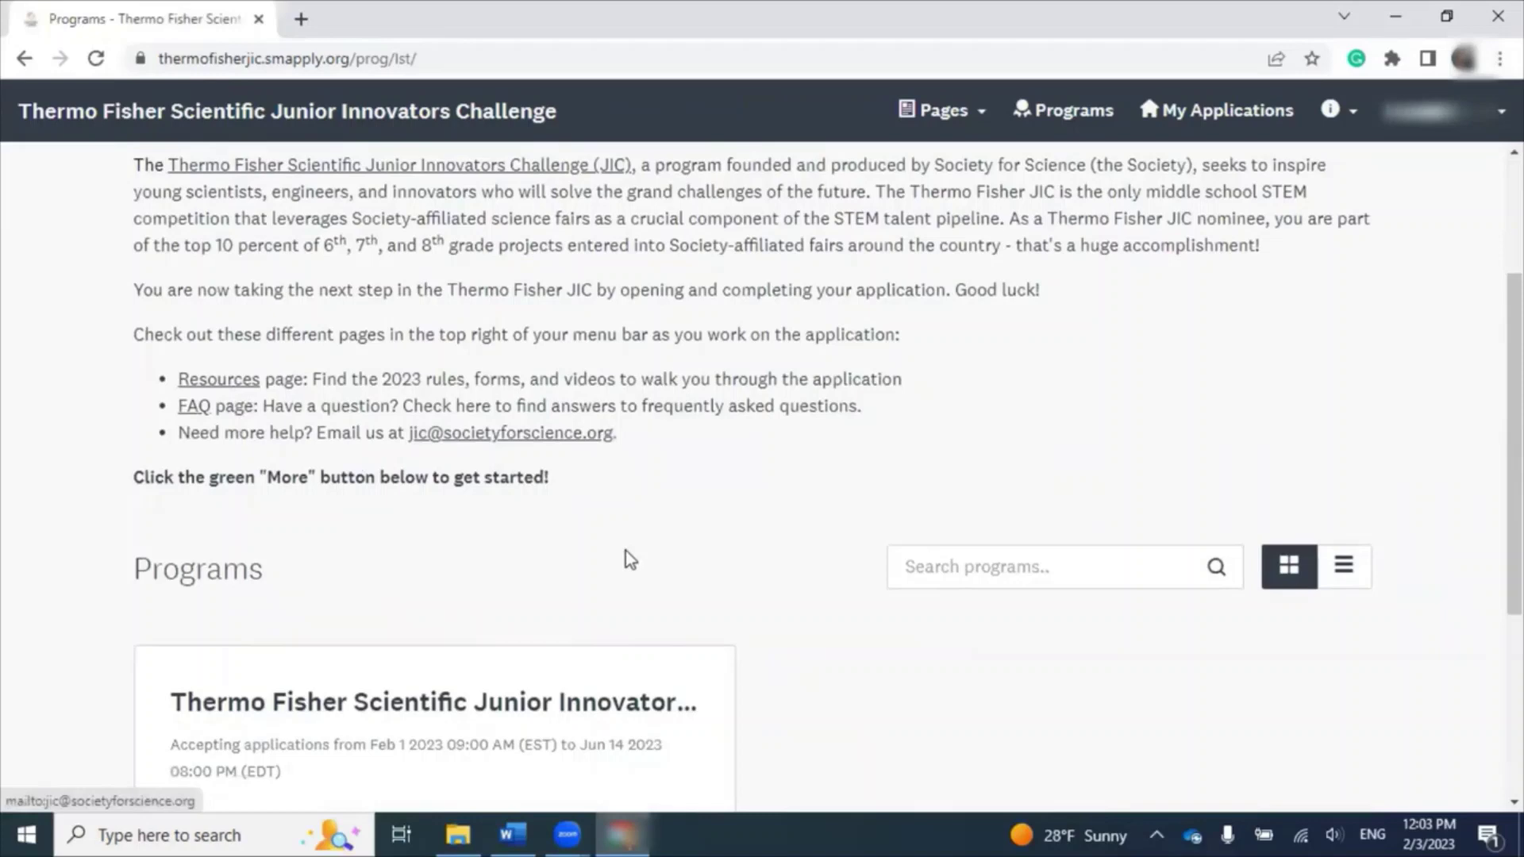
scroll(778, 579, down, 4)
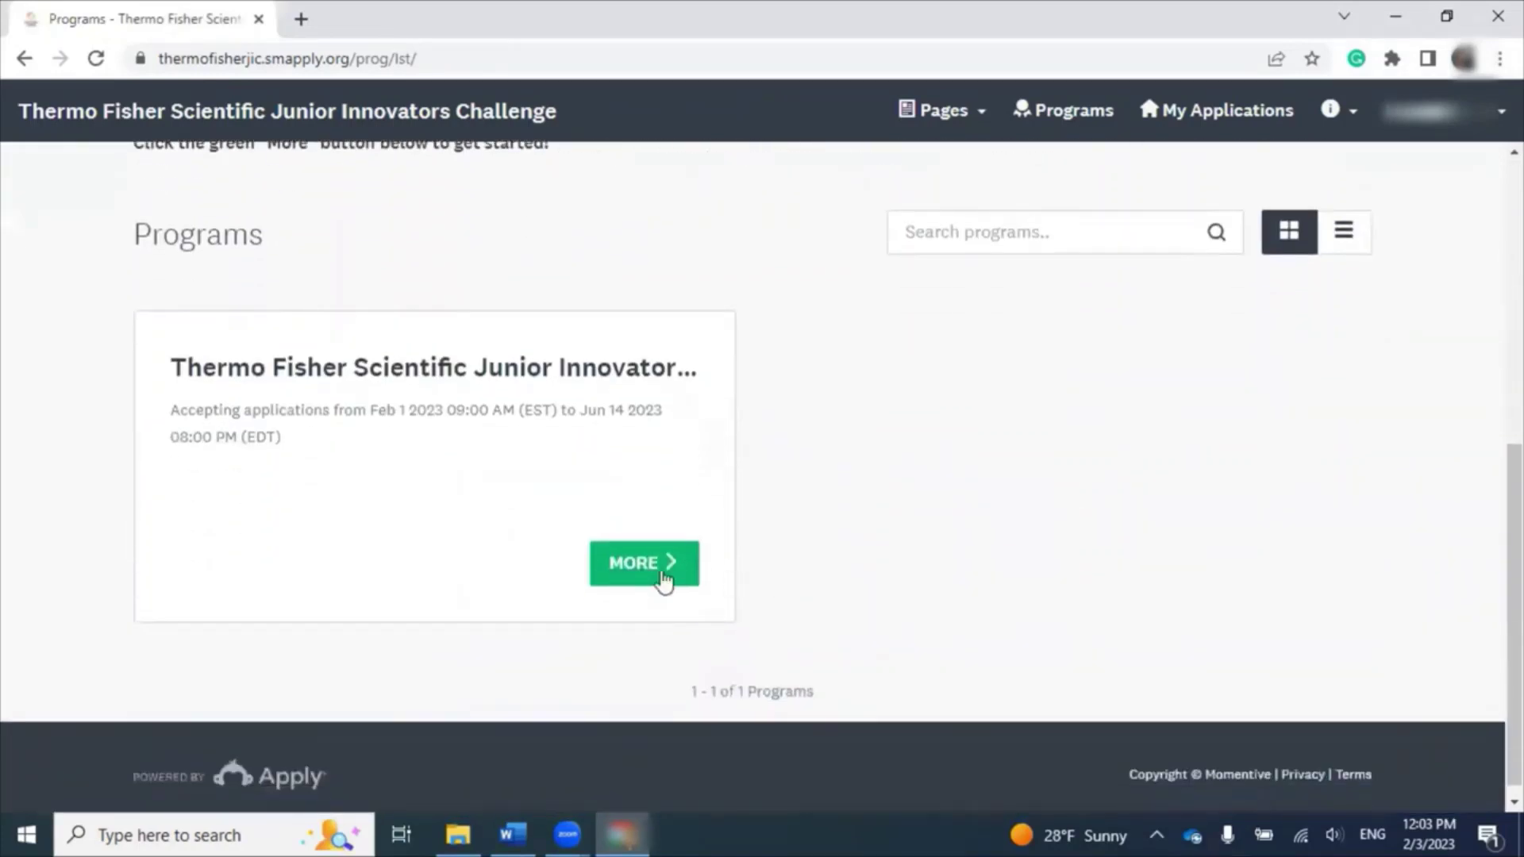
click(644, 566)
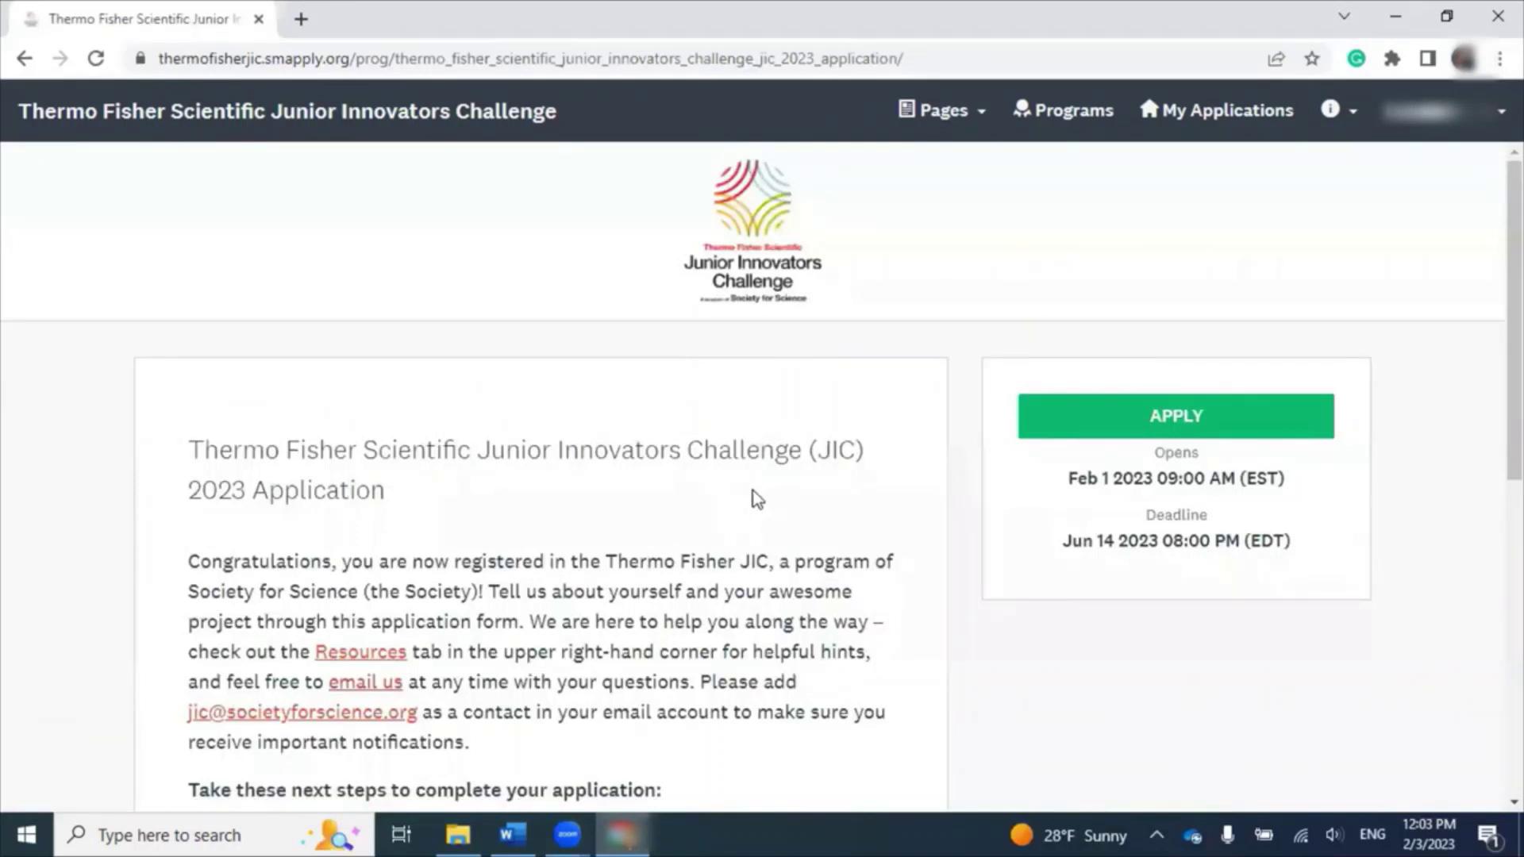
Review the program's eight completion steps and June 14 deadline, then return to the top
scroll(751, 475, down, 3)
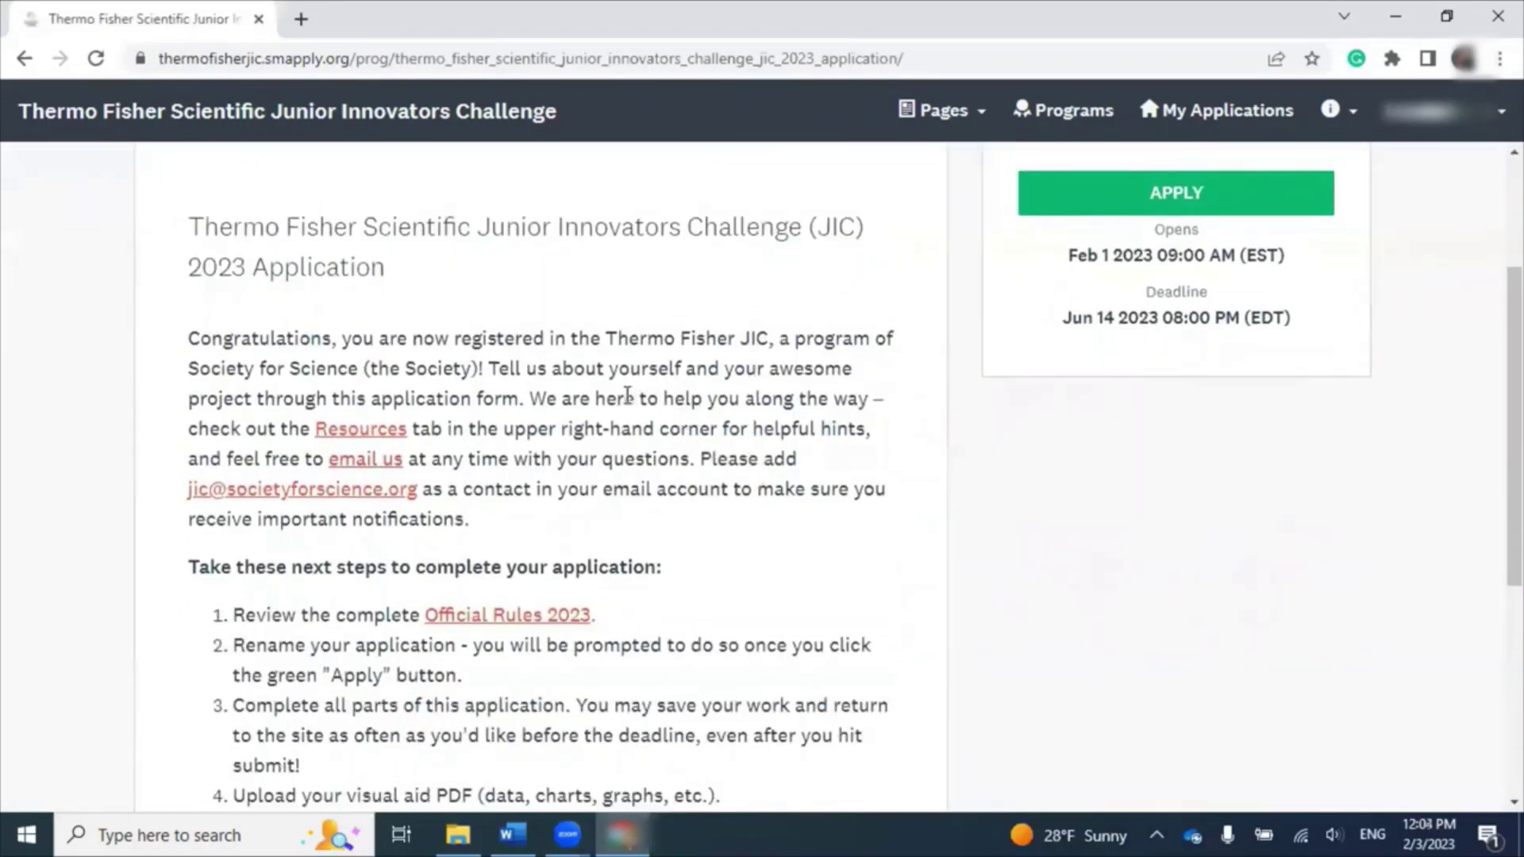
scroll(623, 394, down, 1)
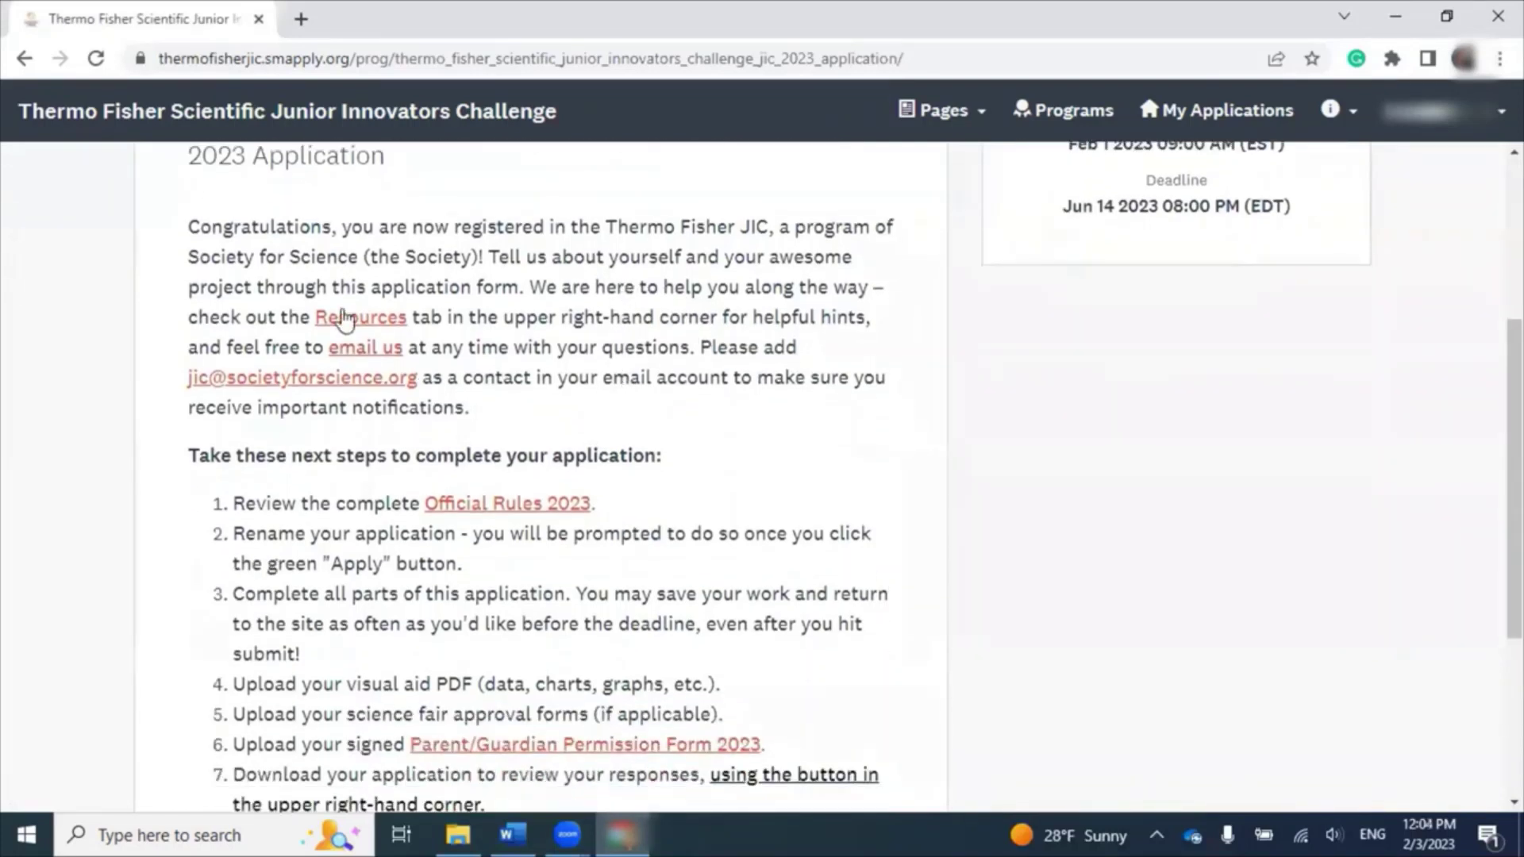
scroll(372, 381, down, 1)
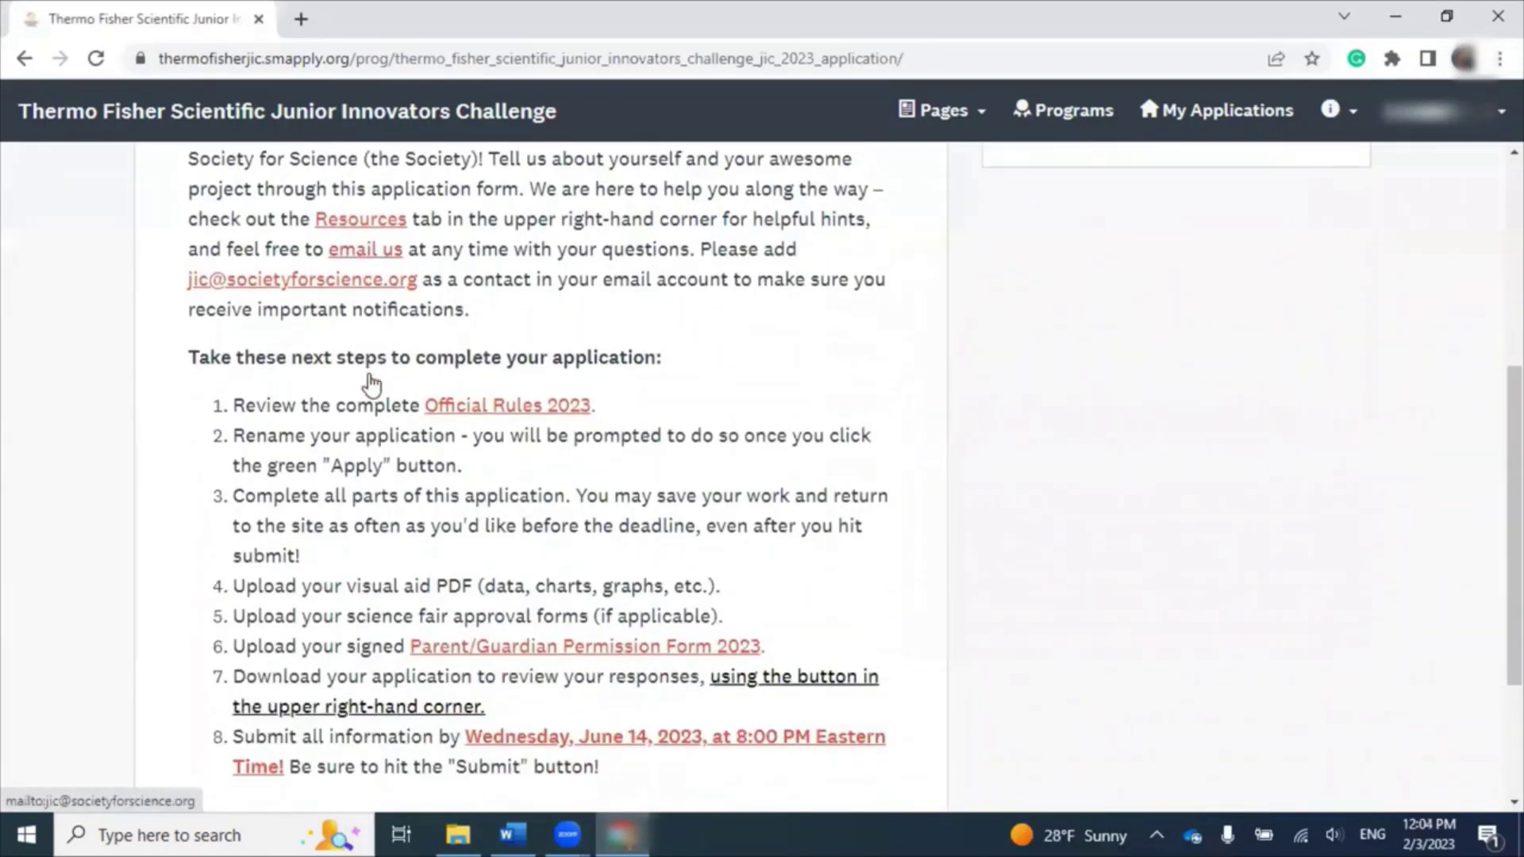
scroll(527, 401, down, 1)
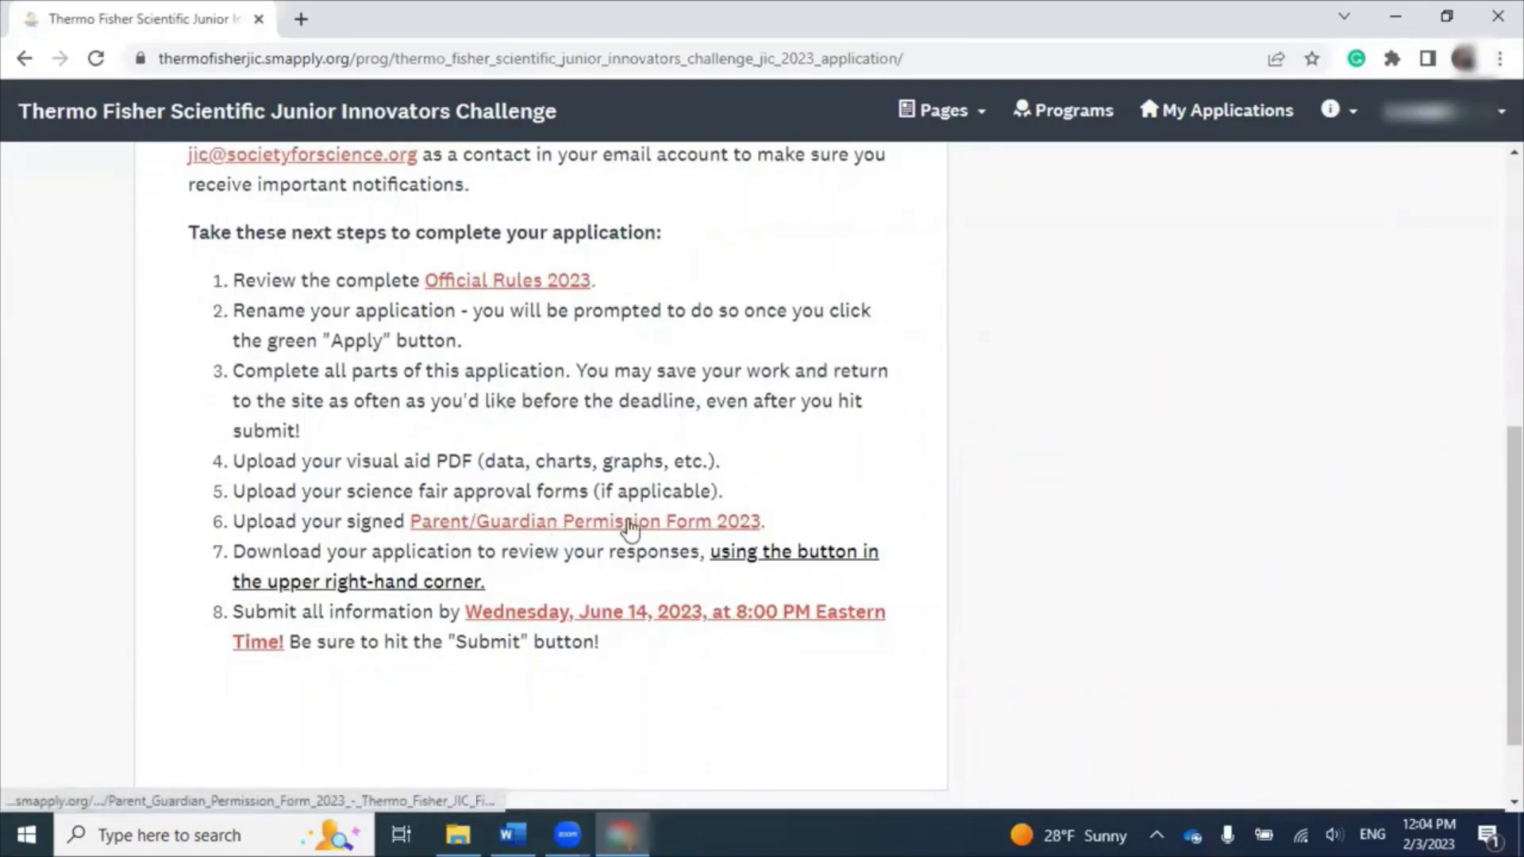
scroll(629, 527, up, 5)
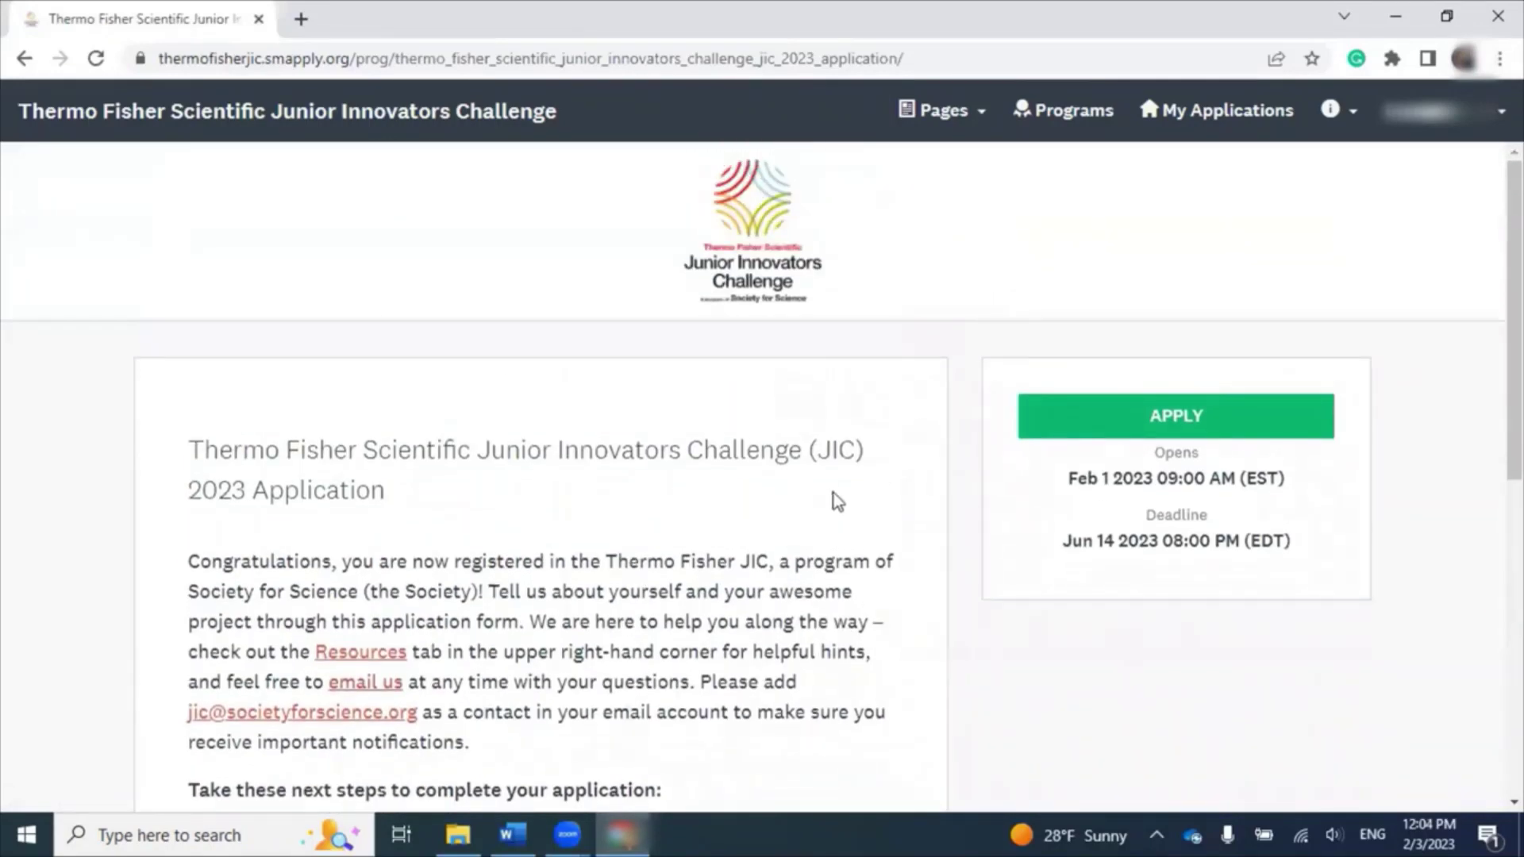
Name the new application with the applicant's last name and create it
click(1126, 422)
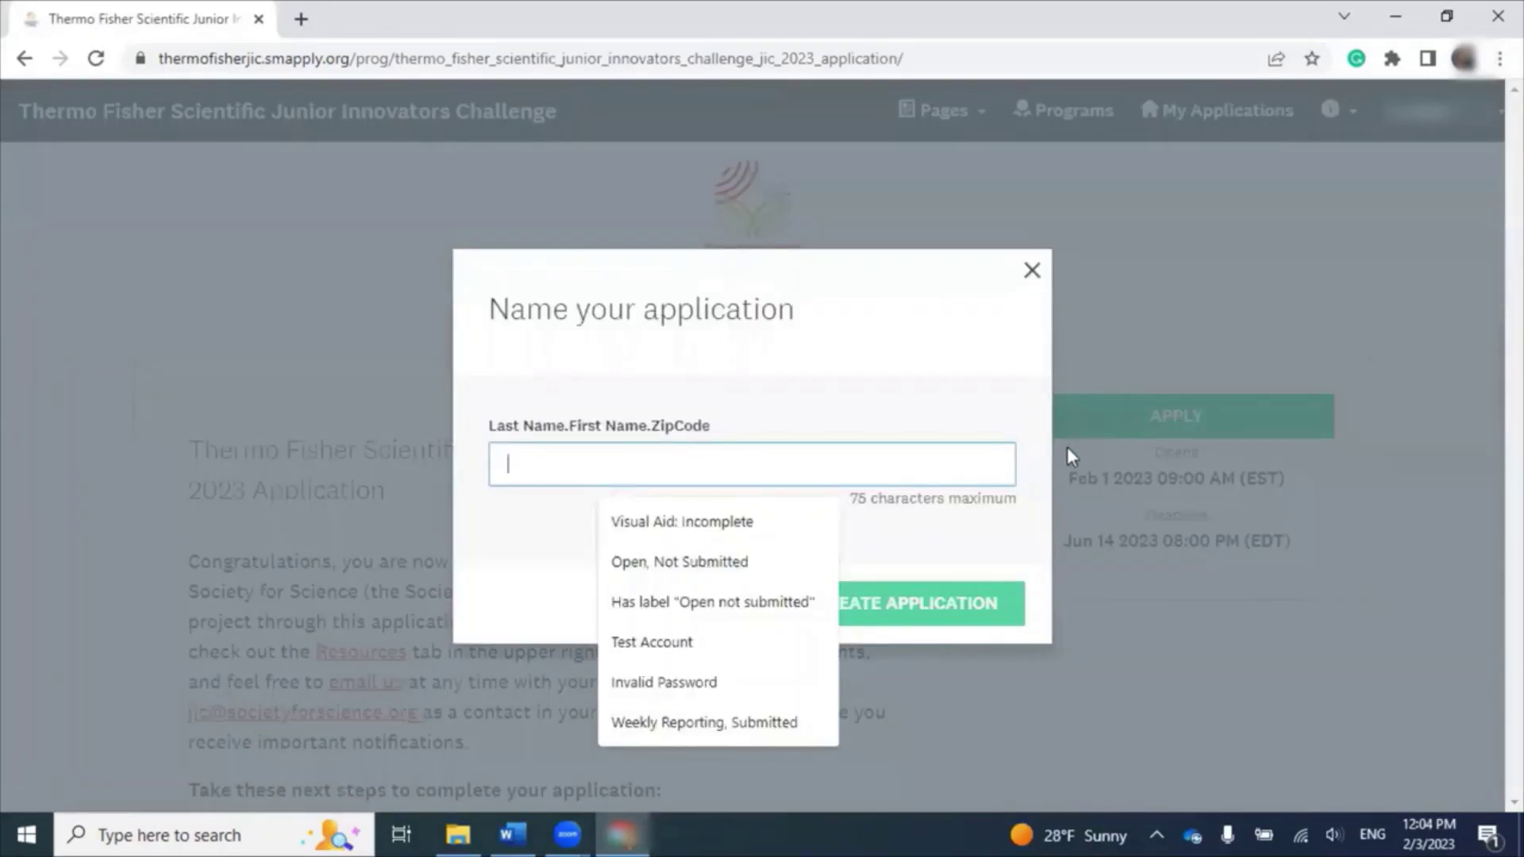
text(a)
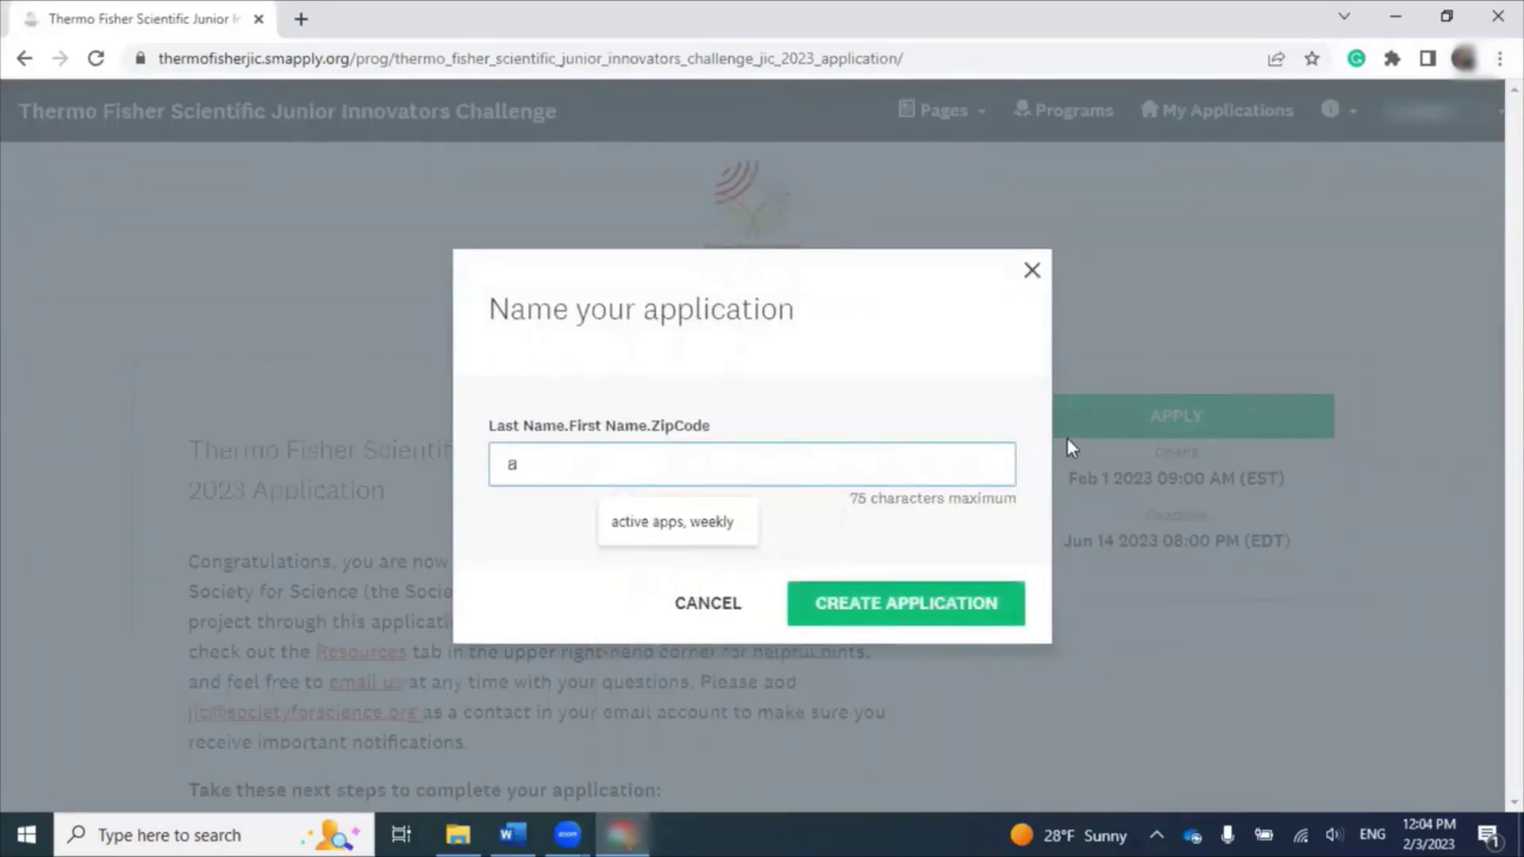
key(BackSpace)
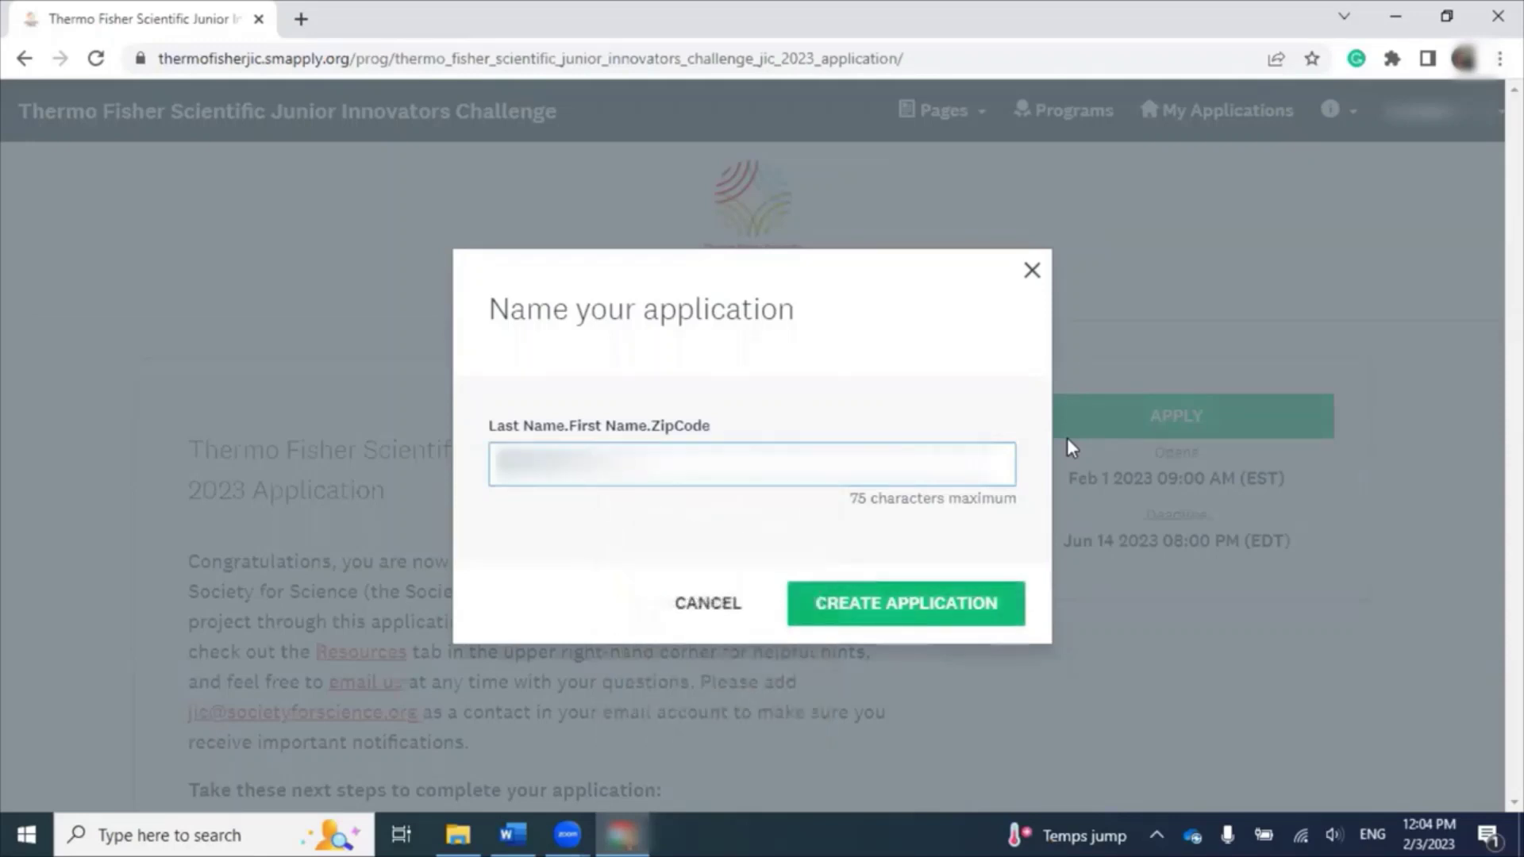
text(Smith)
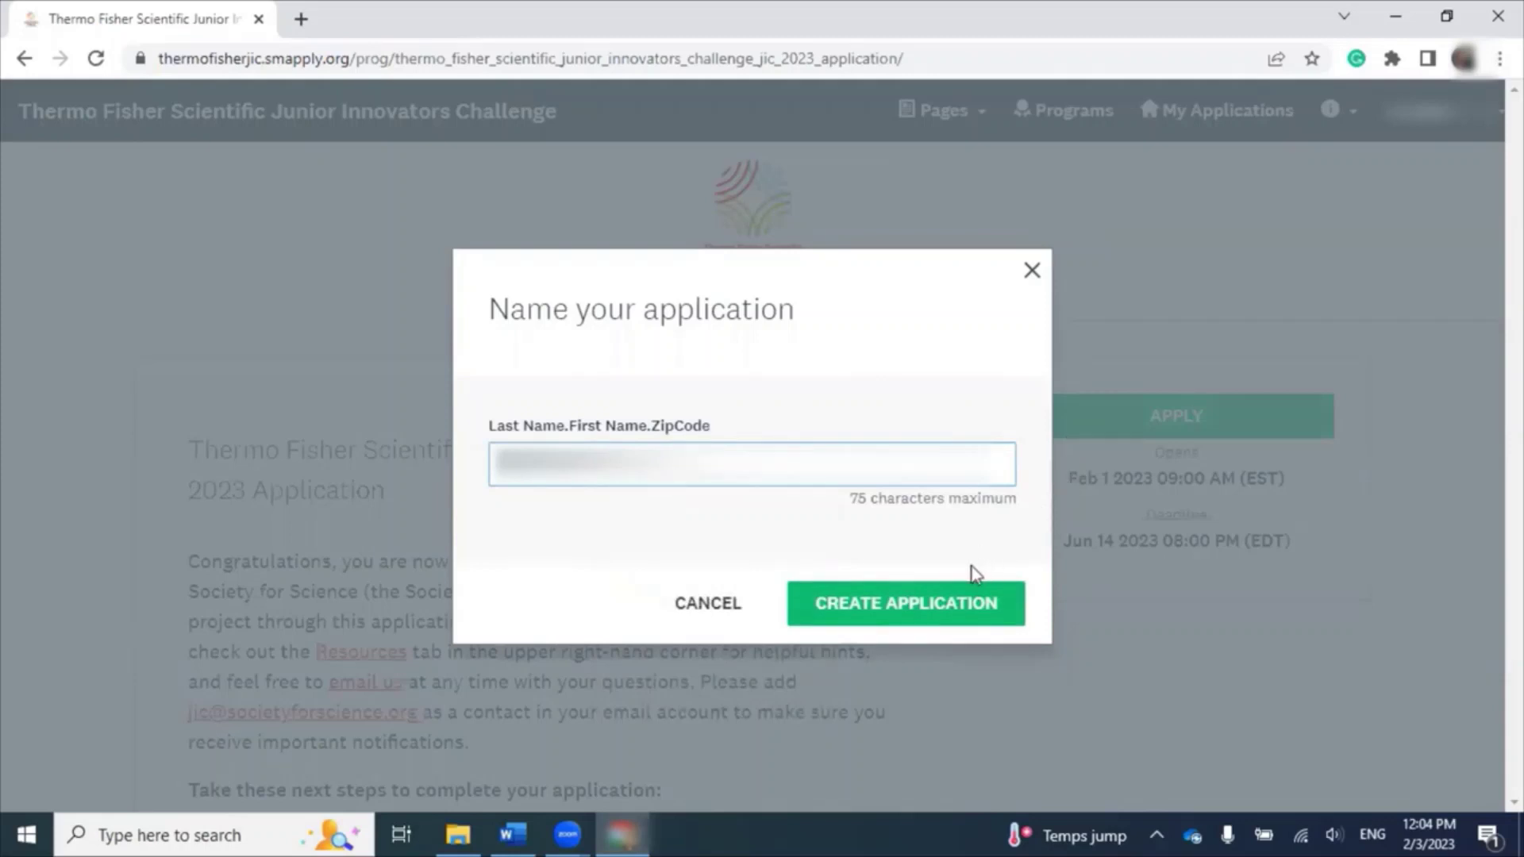
click(918, 605)
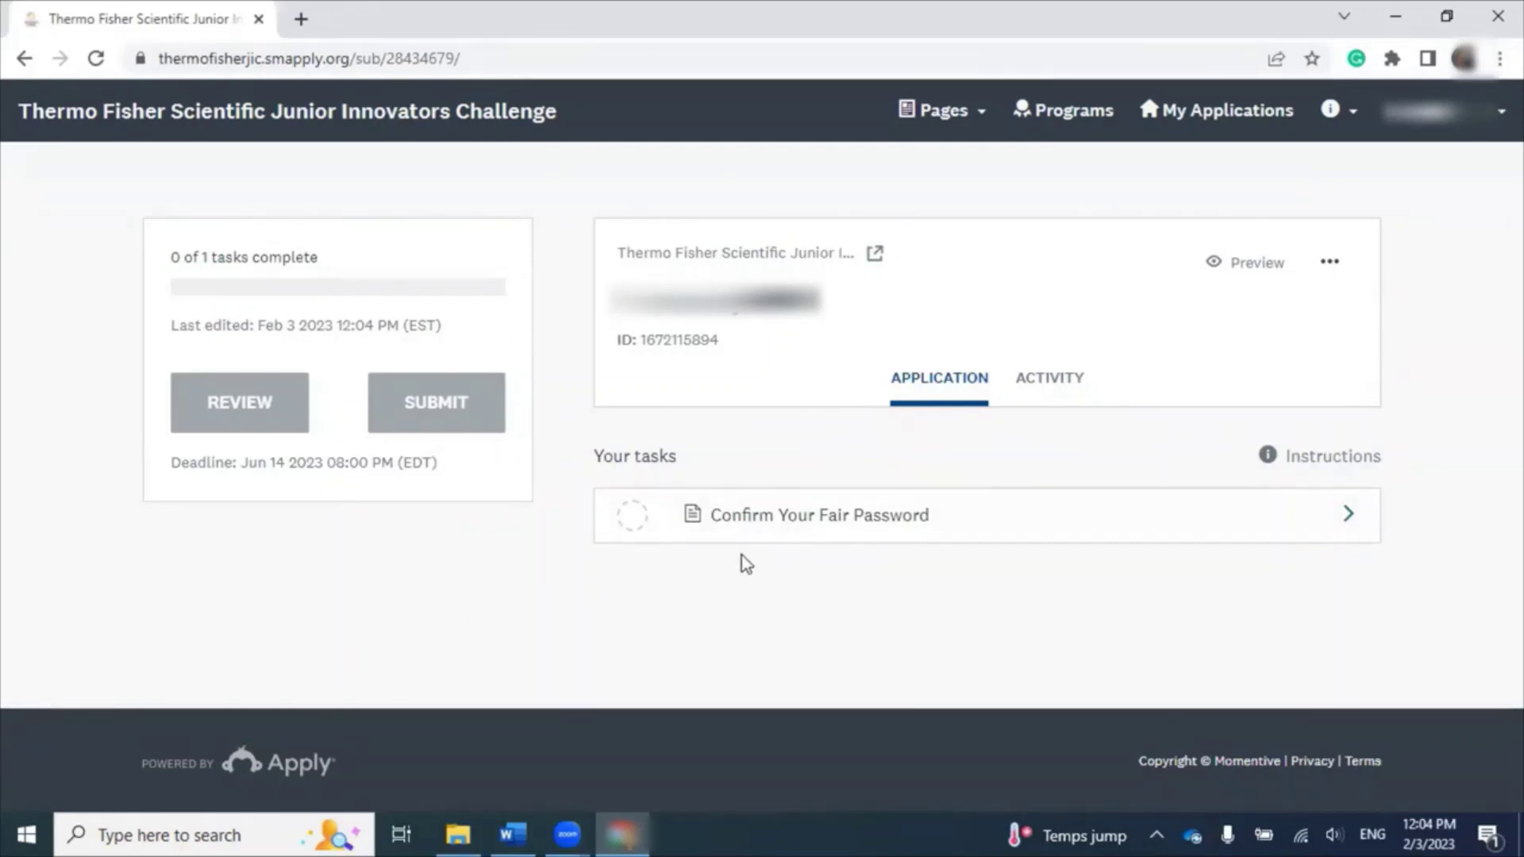
Finish the Confirm Your Fair Password task and go back to the application overview
click(738, 517)
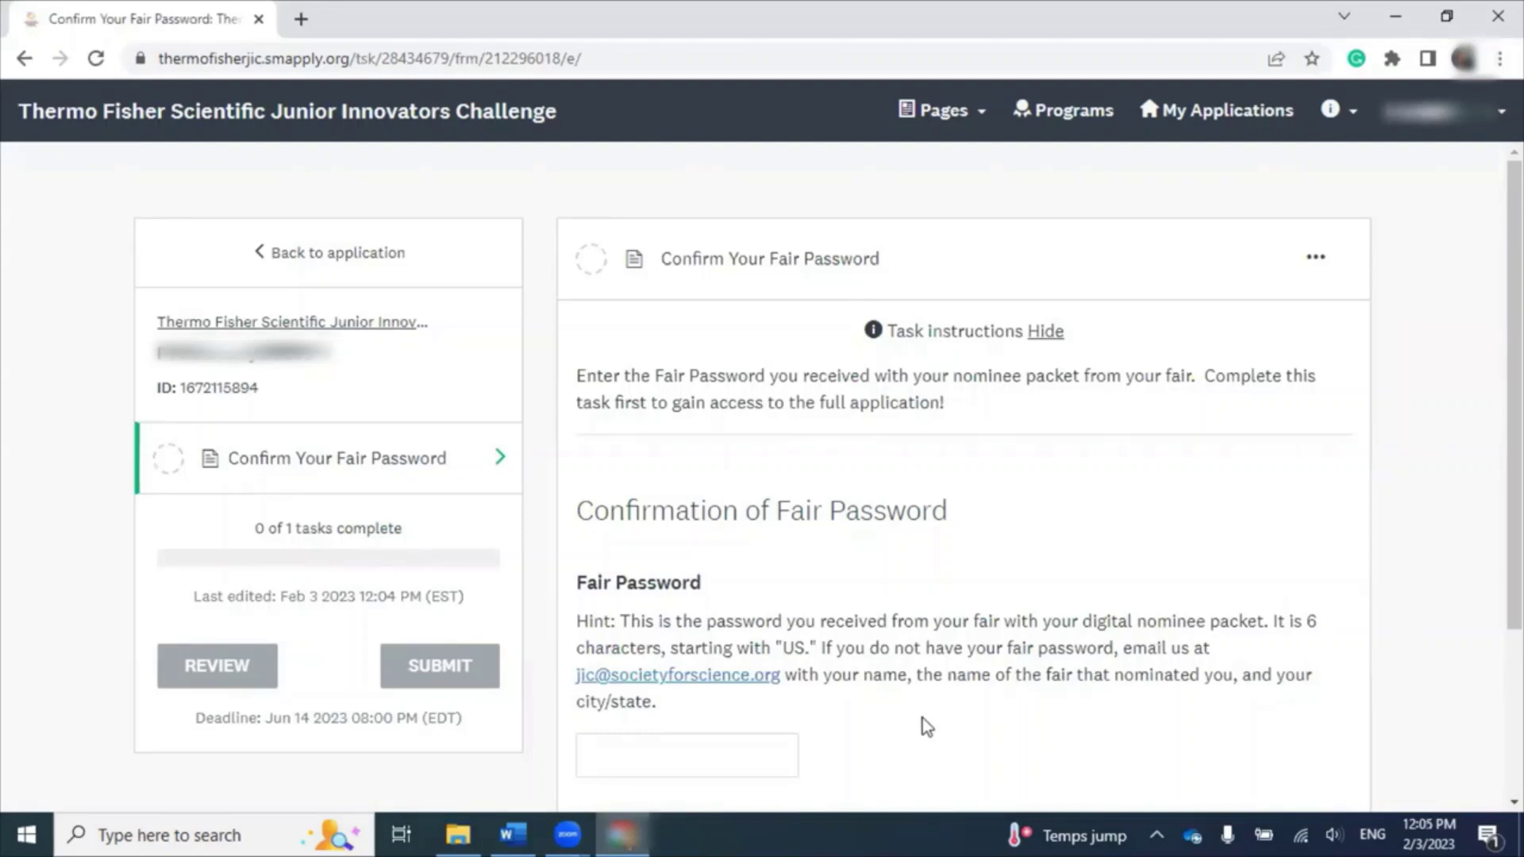
scroll(922, 725, down, 3)
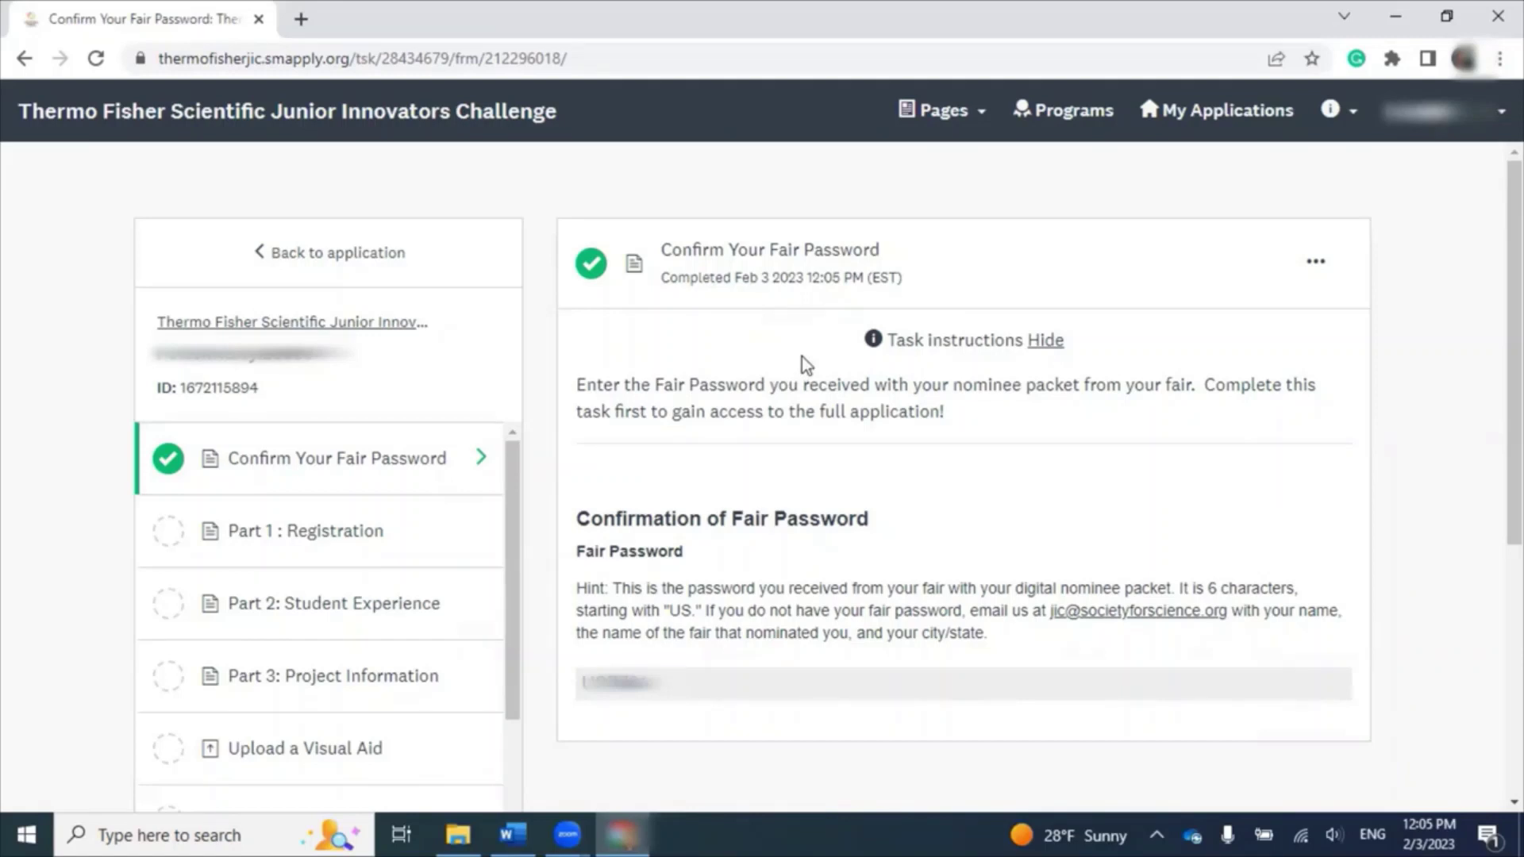
click(291, 252)
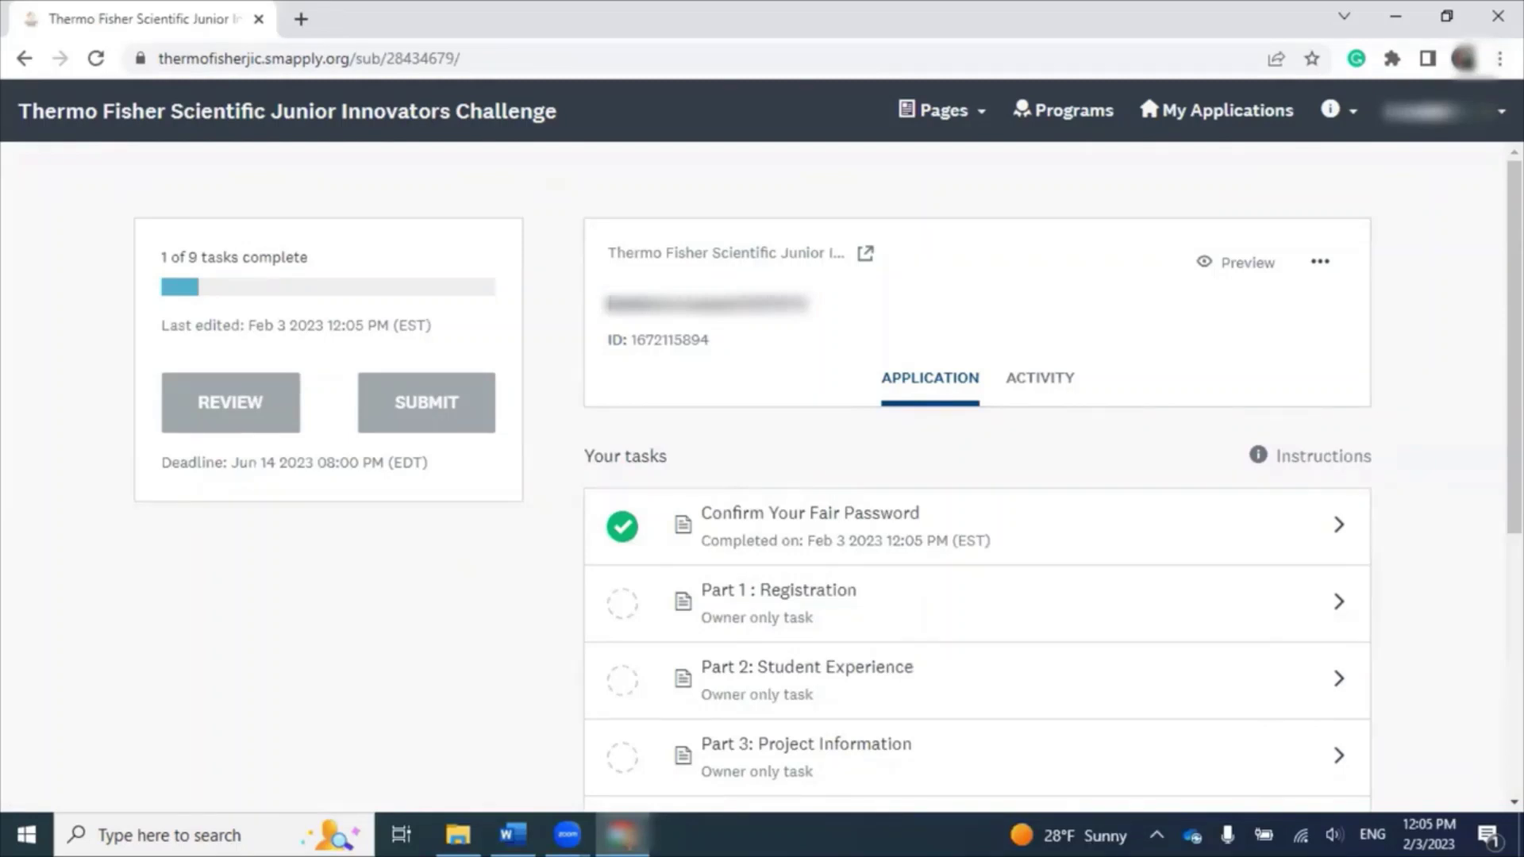
click(944, 118)
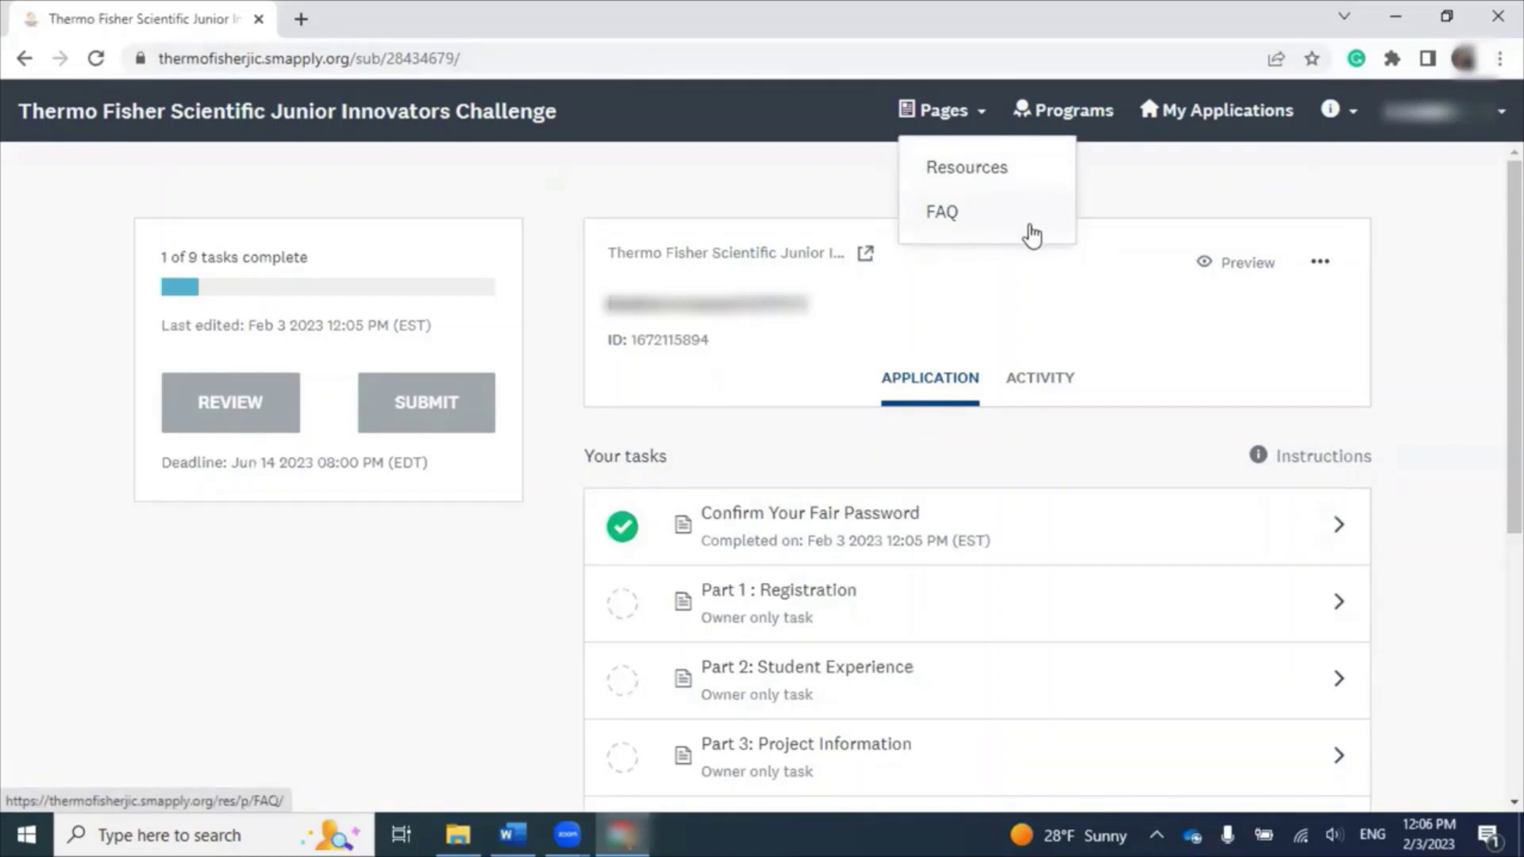
click(1181, 180)
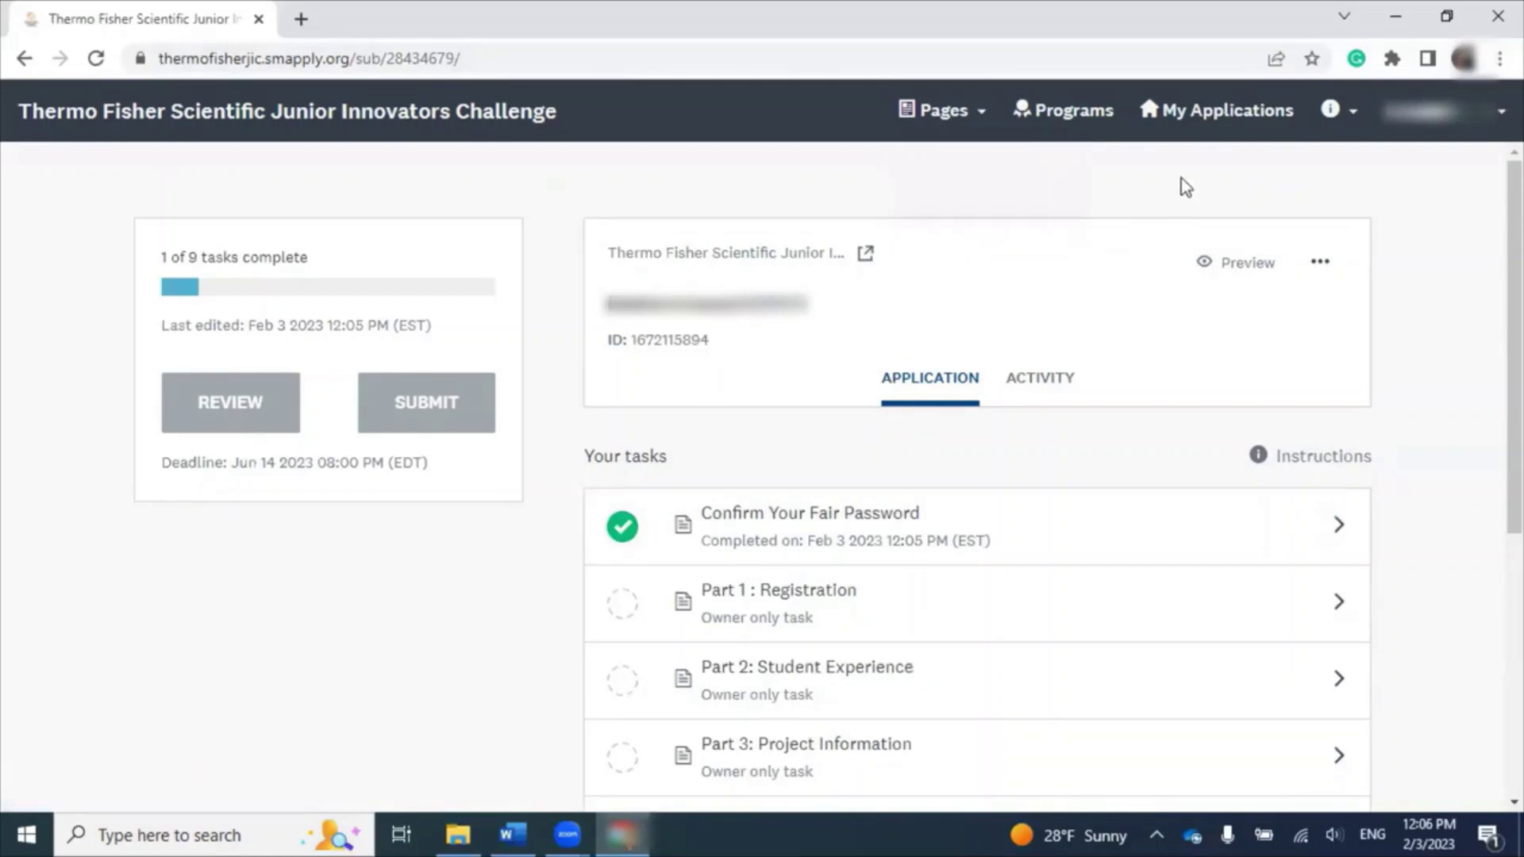
click(1342, 120)
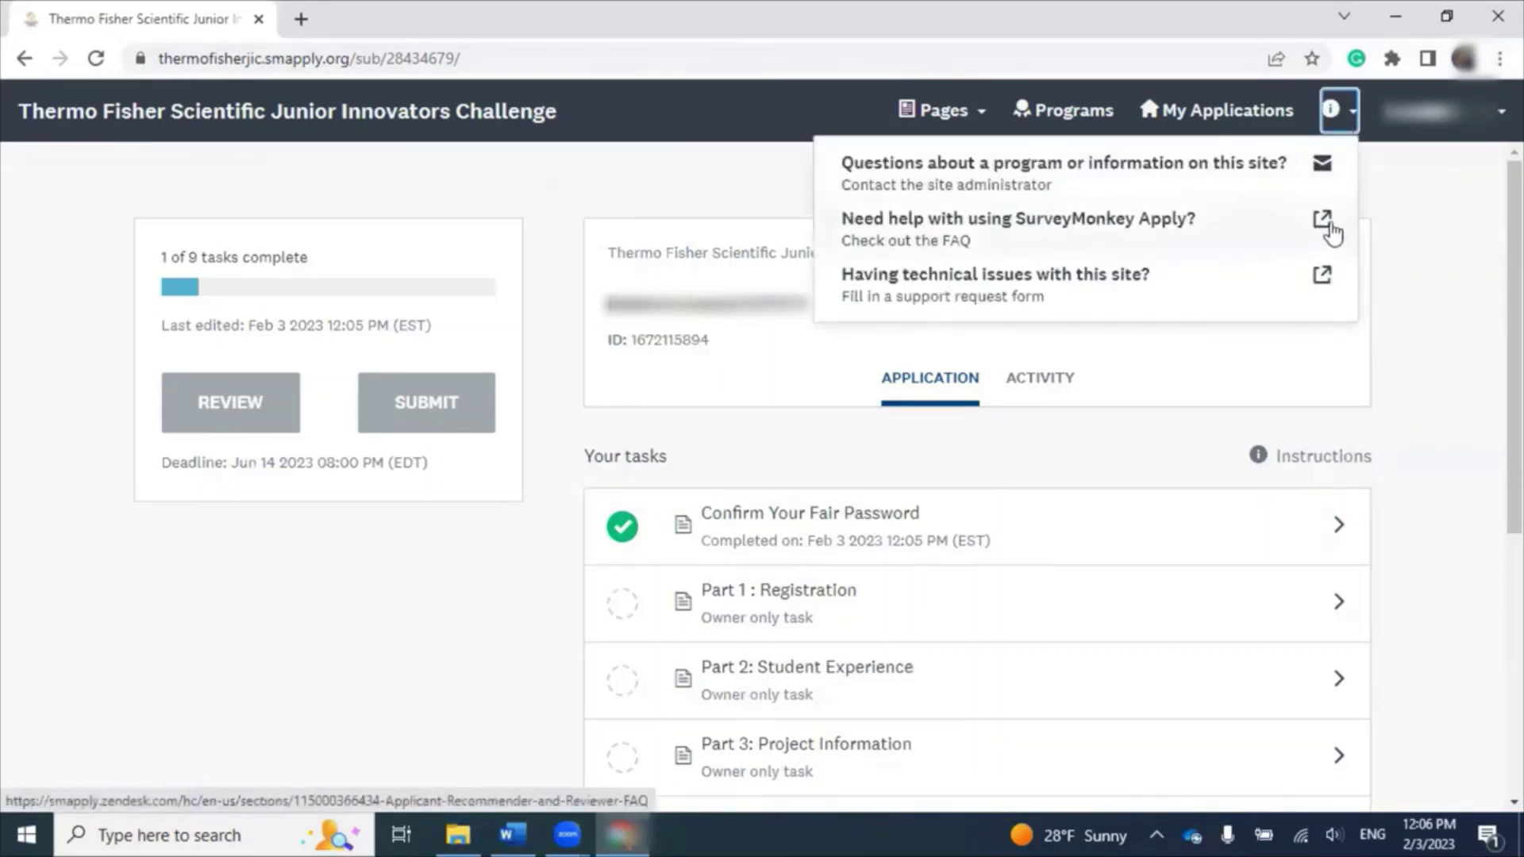
click(1442, 227)
click(1455, 125)
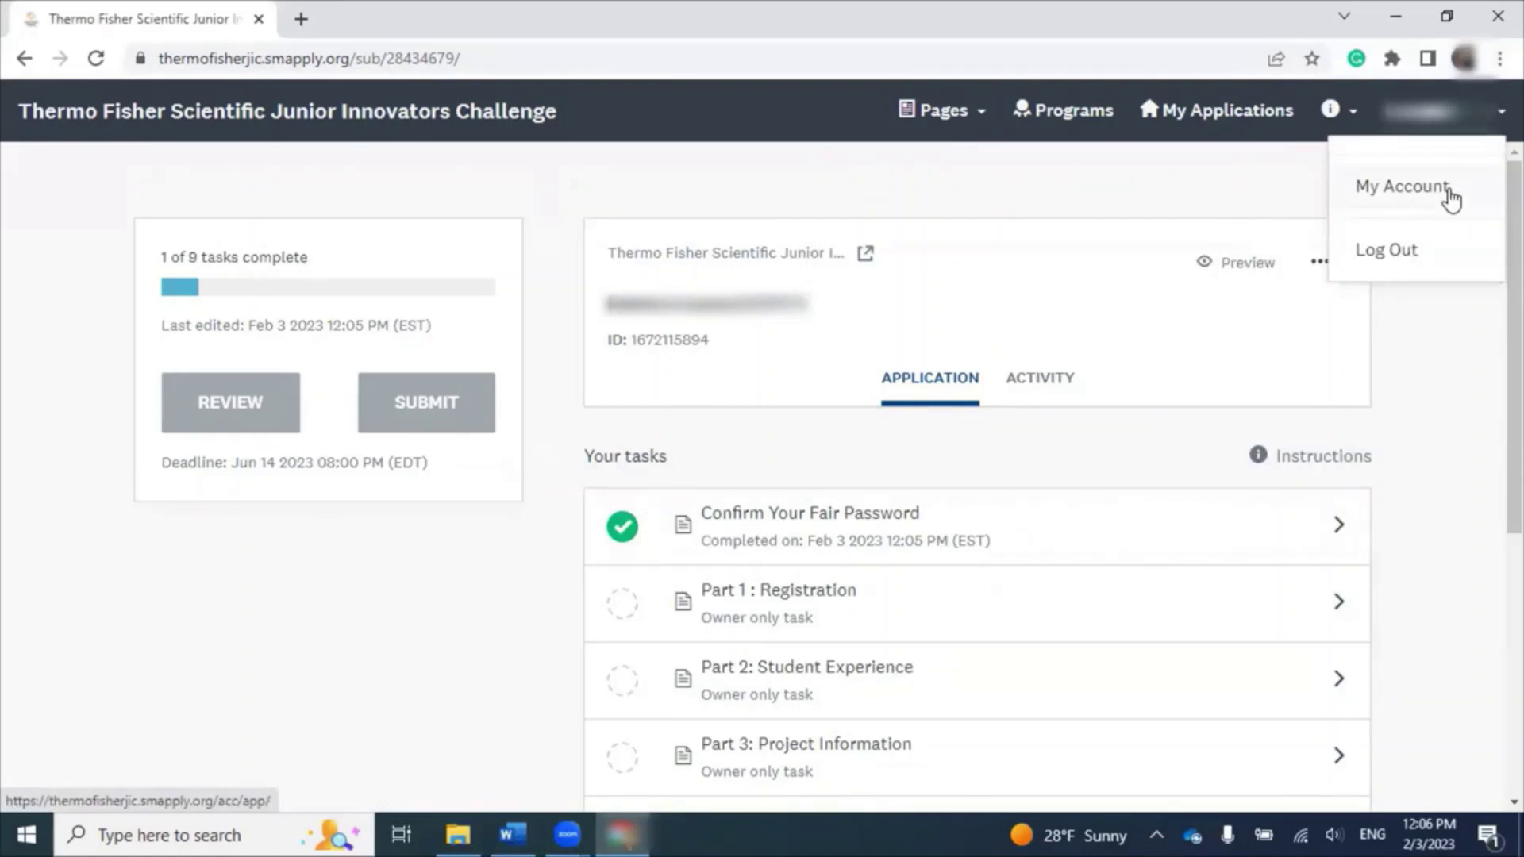
click(1426, 330)
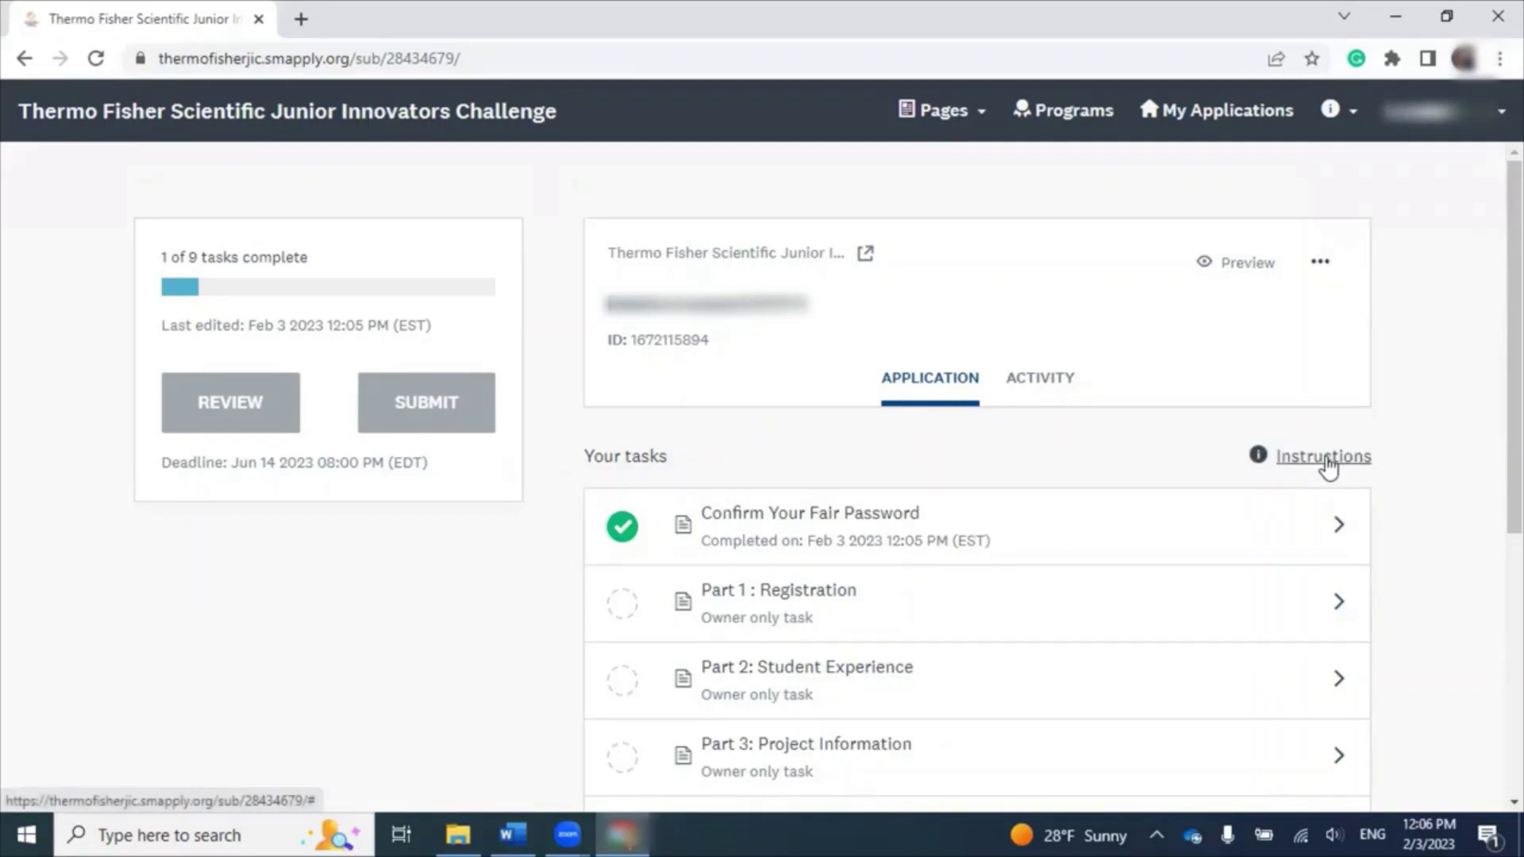
click(1358, 460)
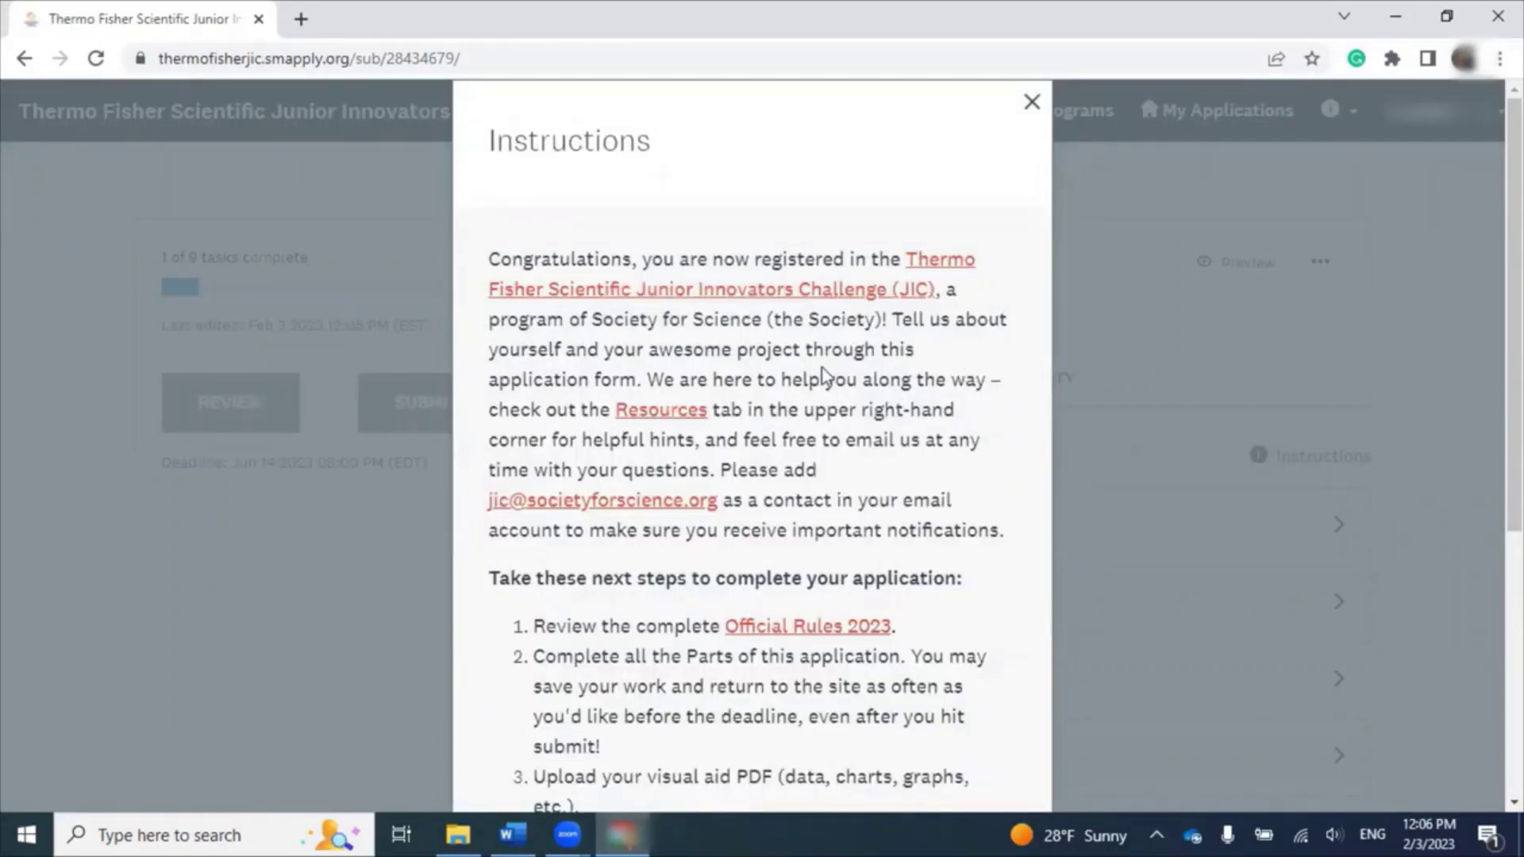
scroll(822, 373, down, 2)
scroll(802, 535, down, 4)
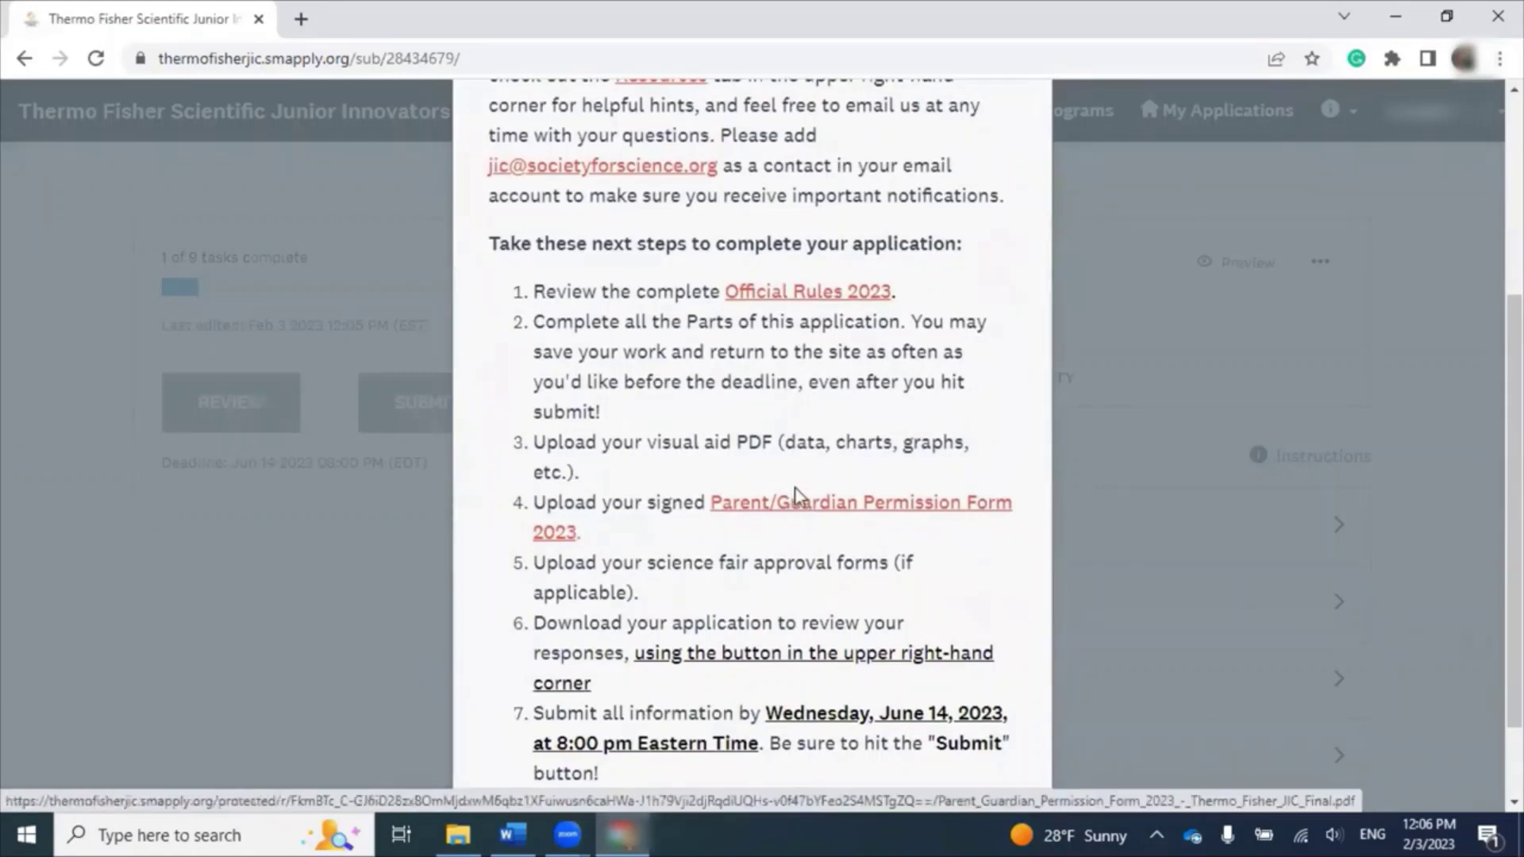
scroll(798, 500, up, 6)
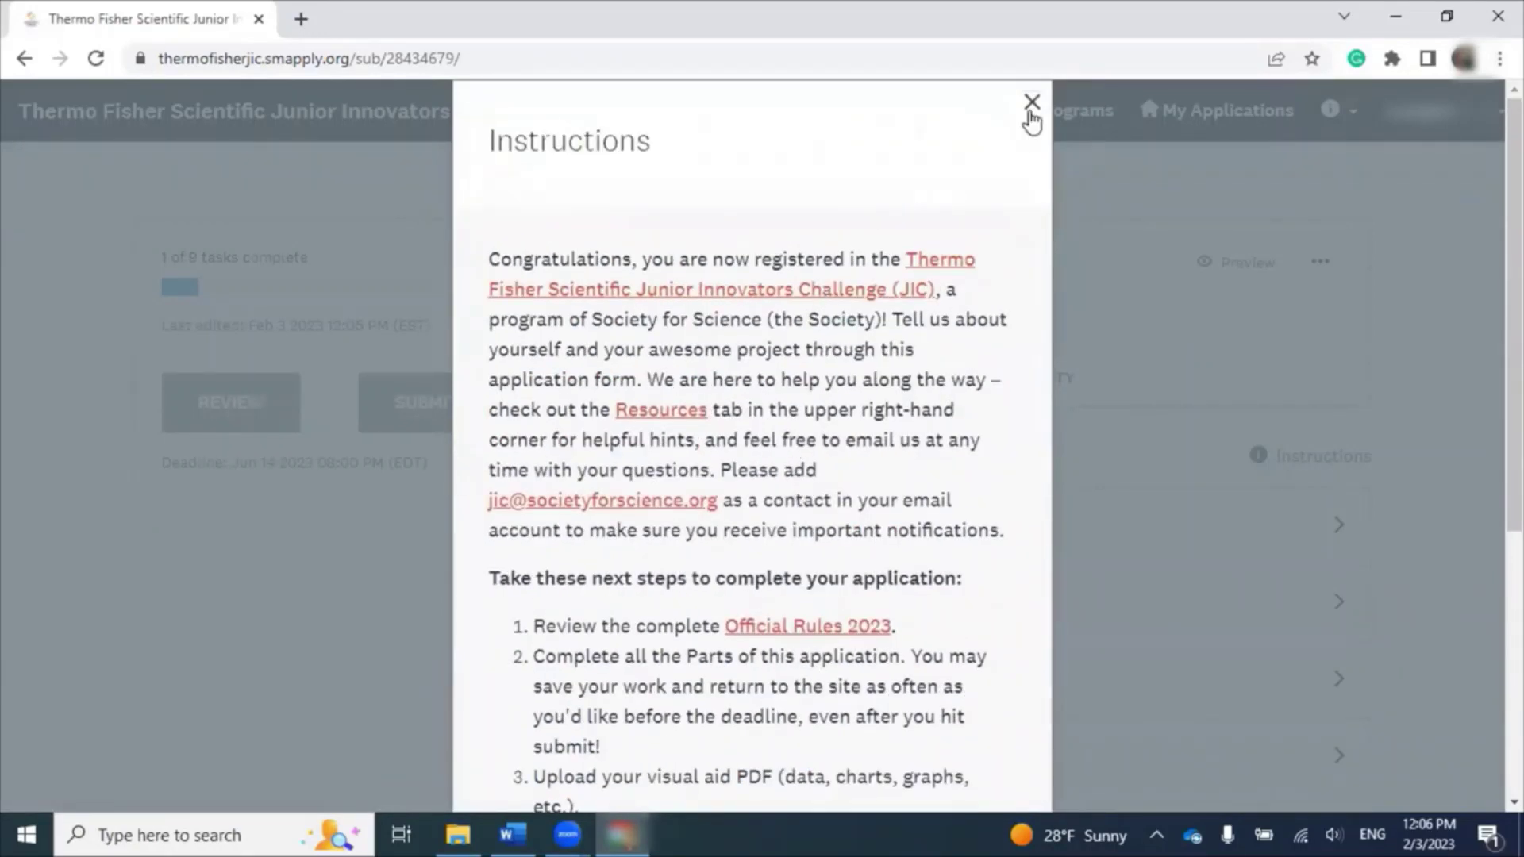
click(1031, 103)
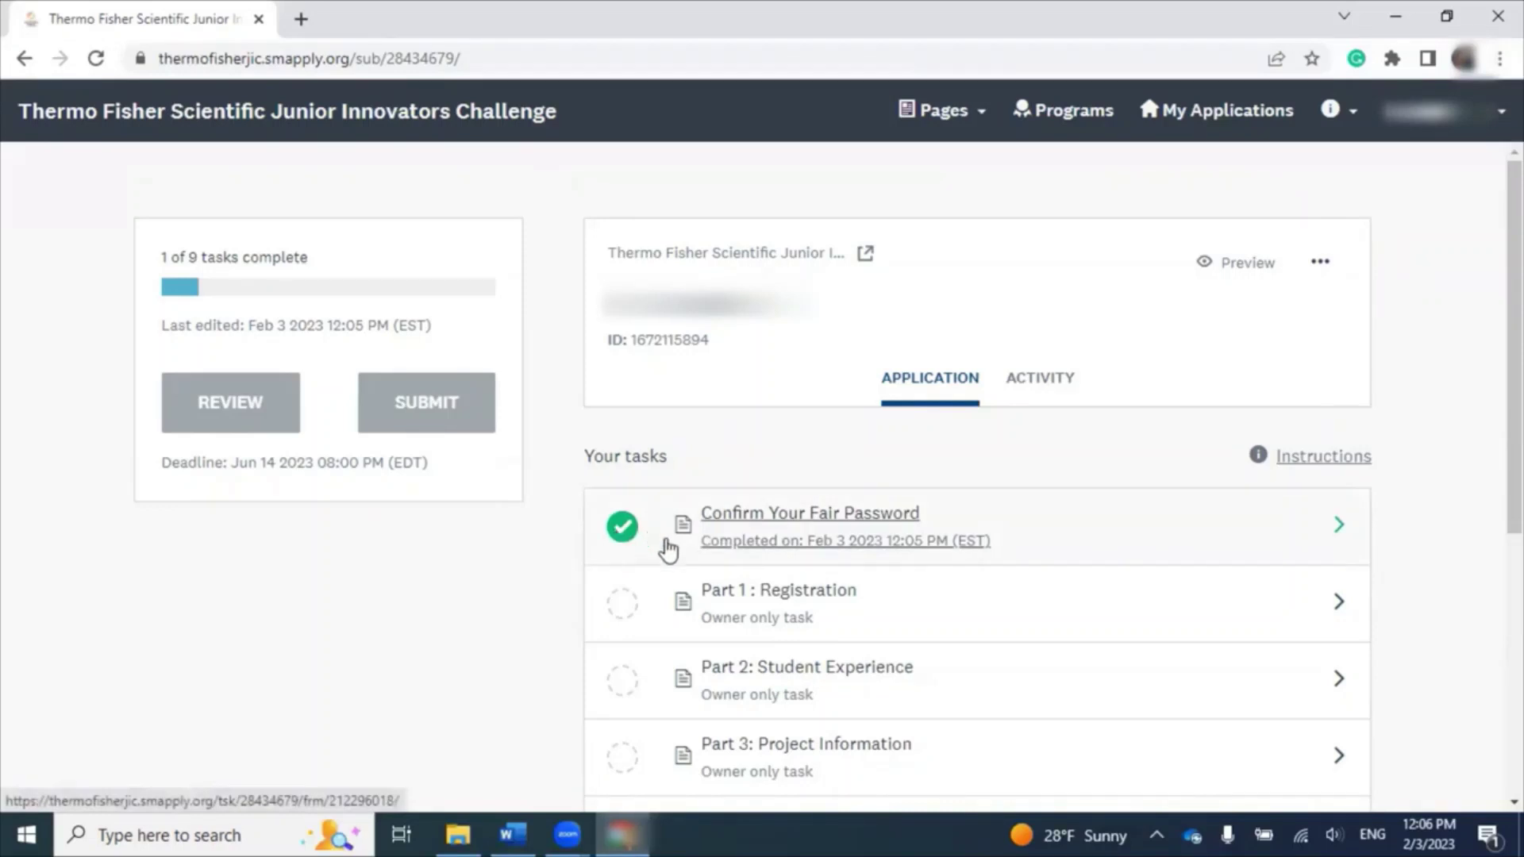
click(1040, 381)
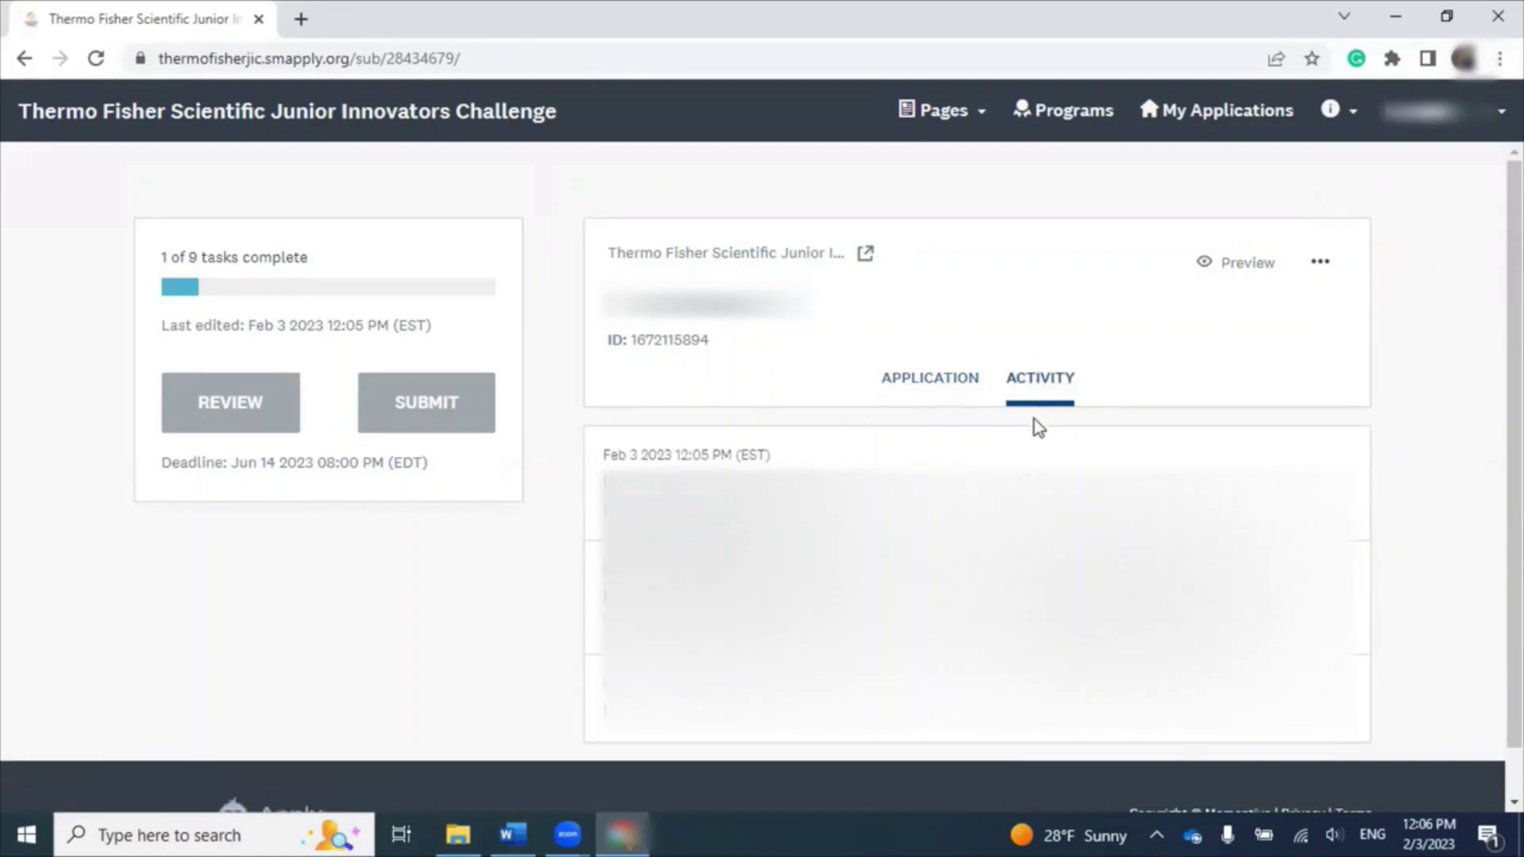
click(960, 395)
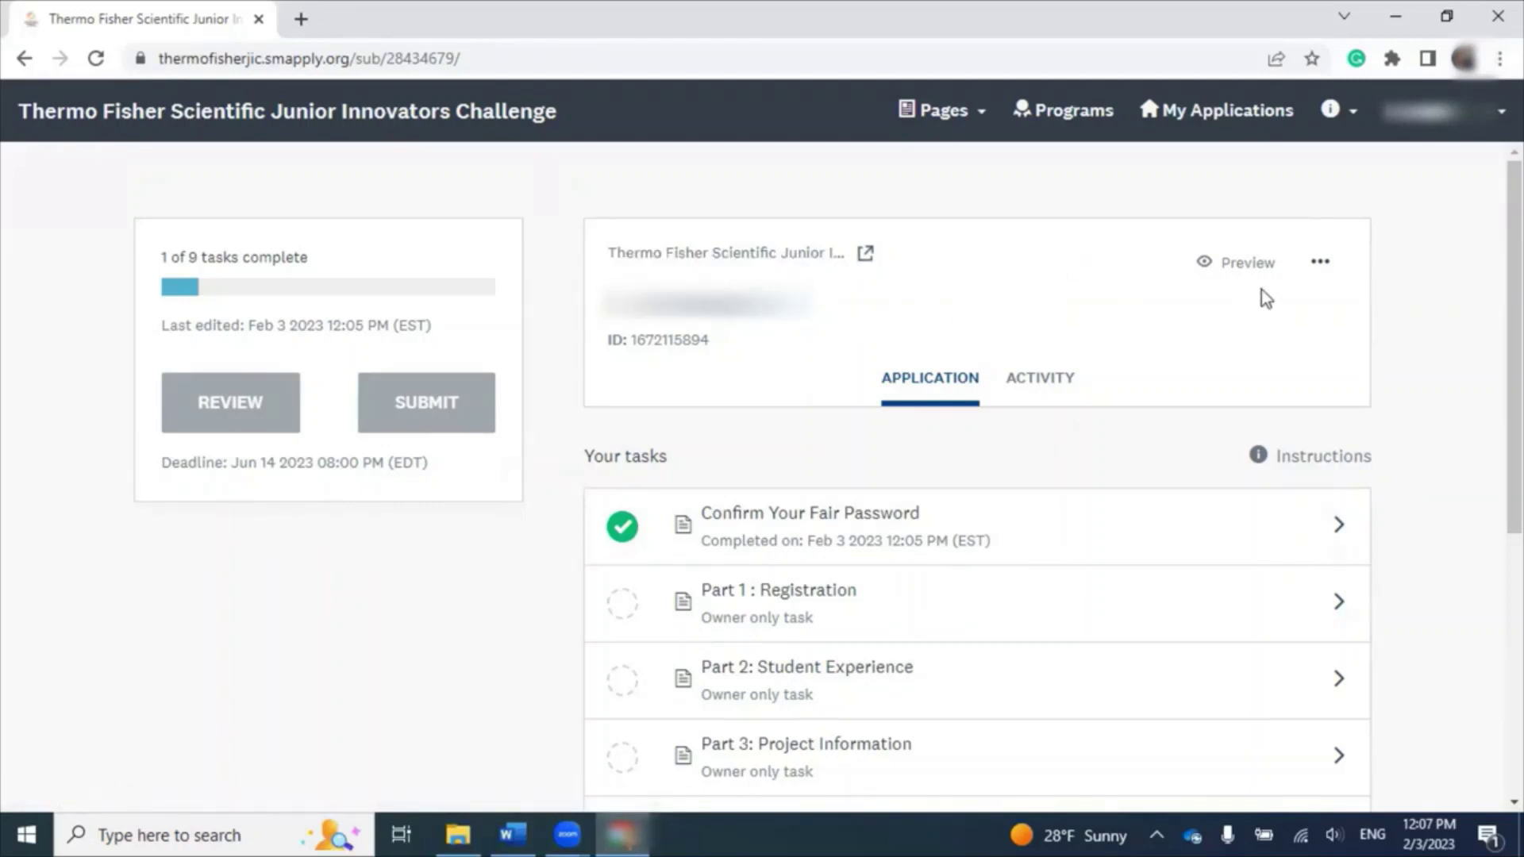
click(1321, 265)
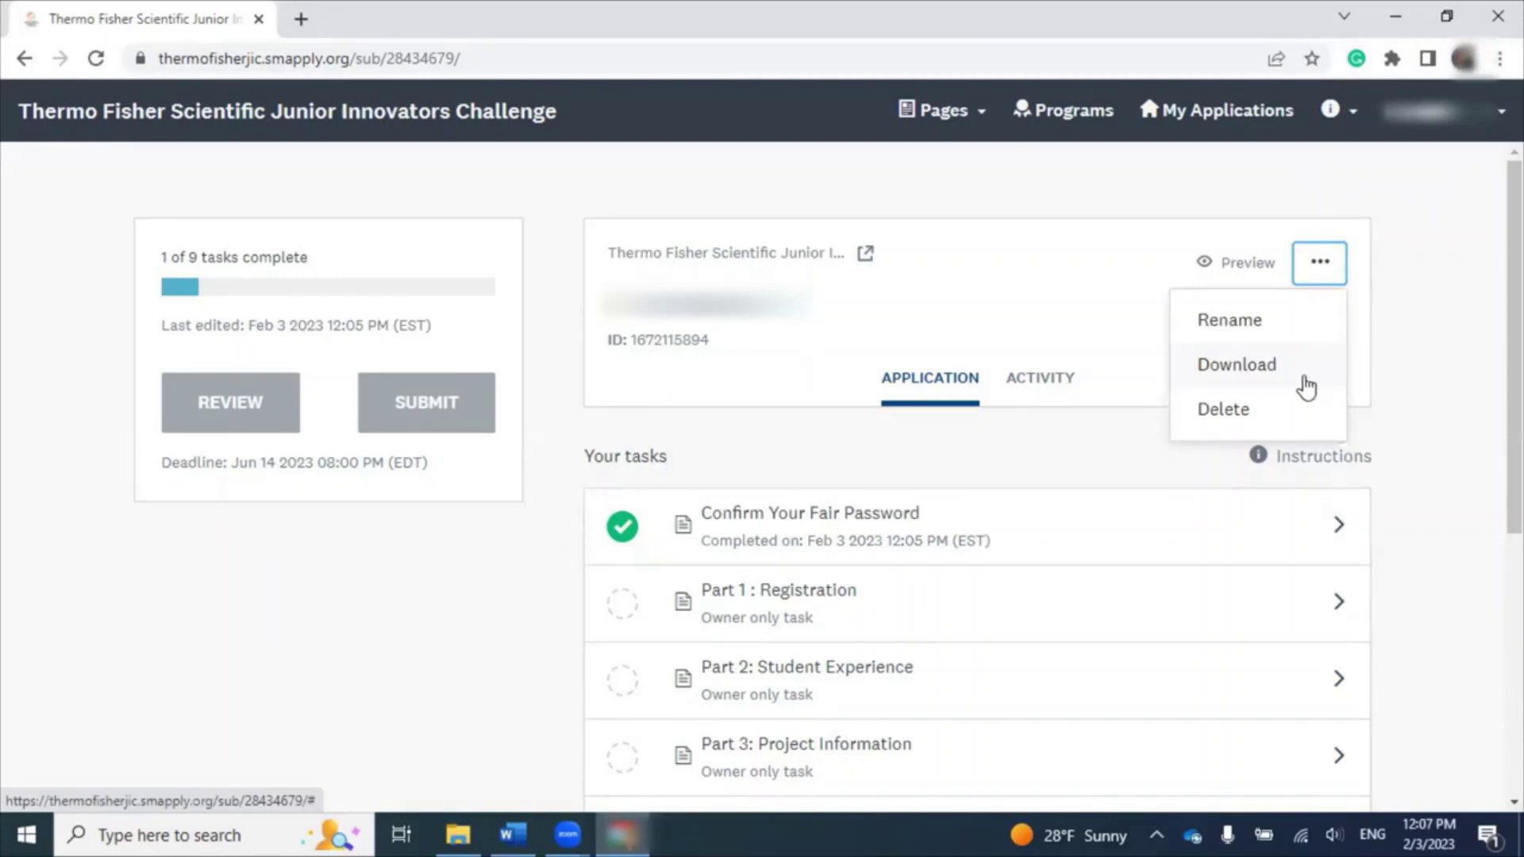
click(1099, 326)
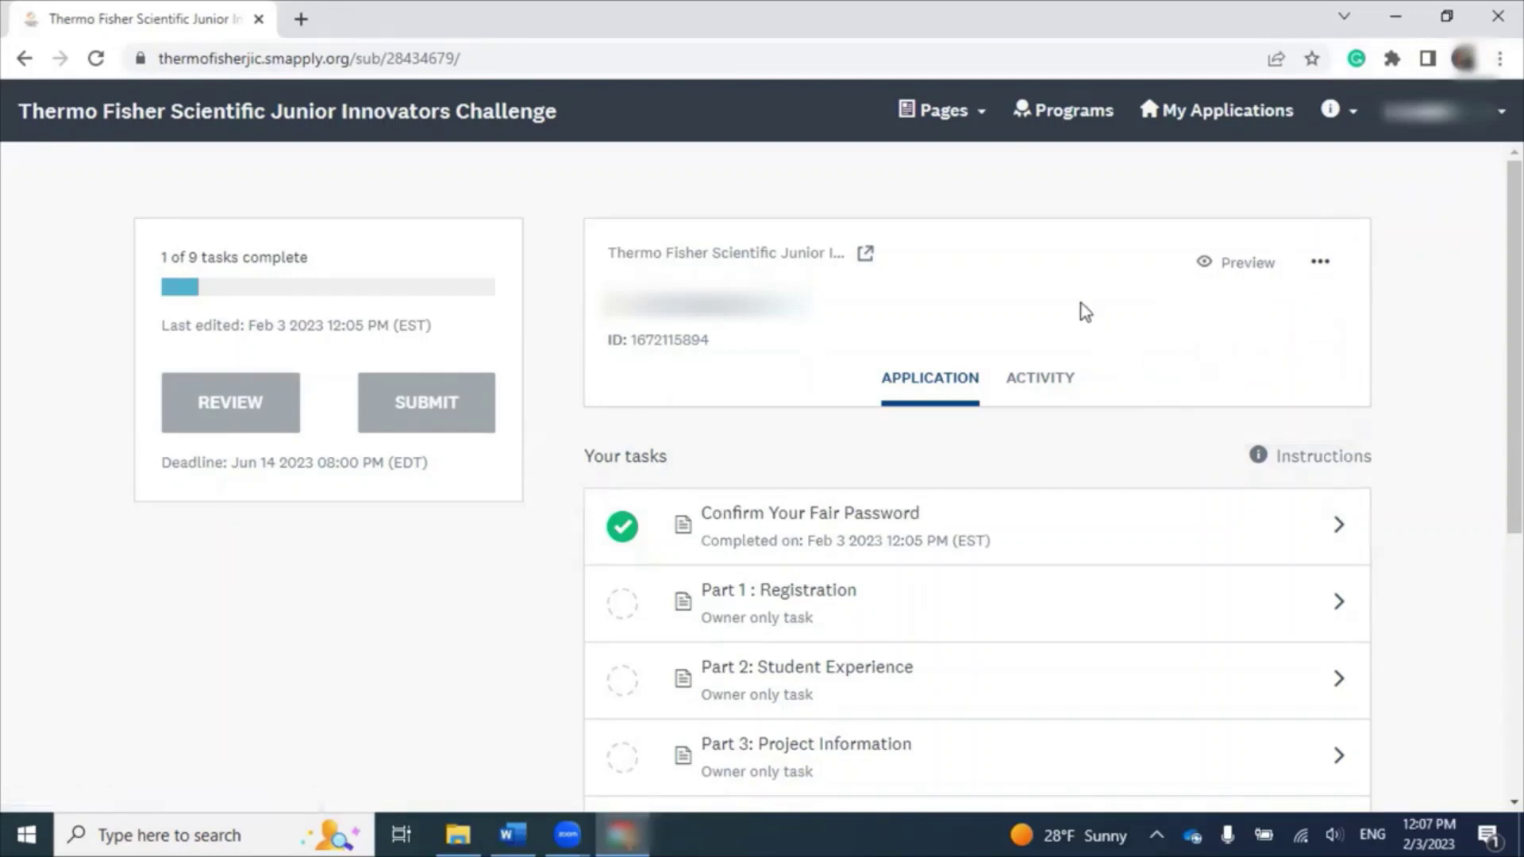